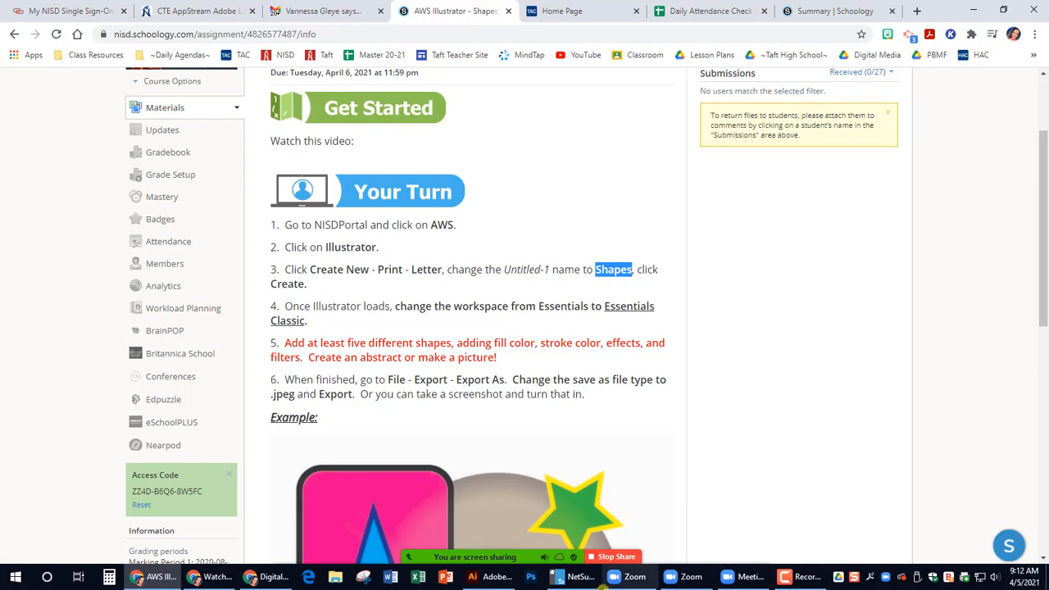
- Switch to Adobe Illustrator, create a Letter-size Print document named Shapes, and collapse the Layers panel
left_click(486, 576)
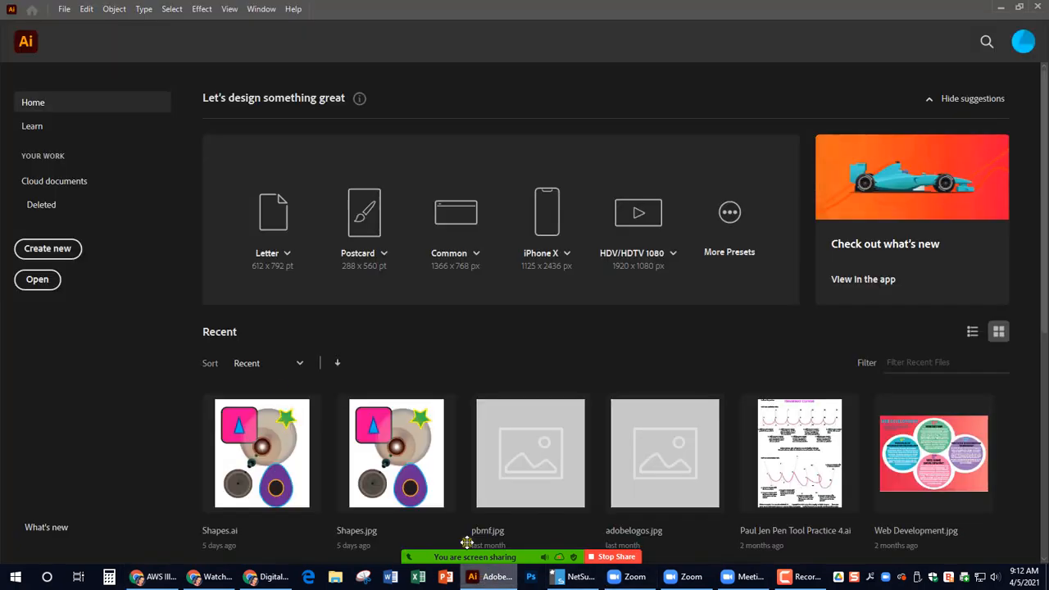
left_click(61, 249)
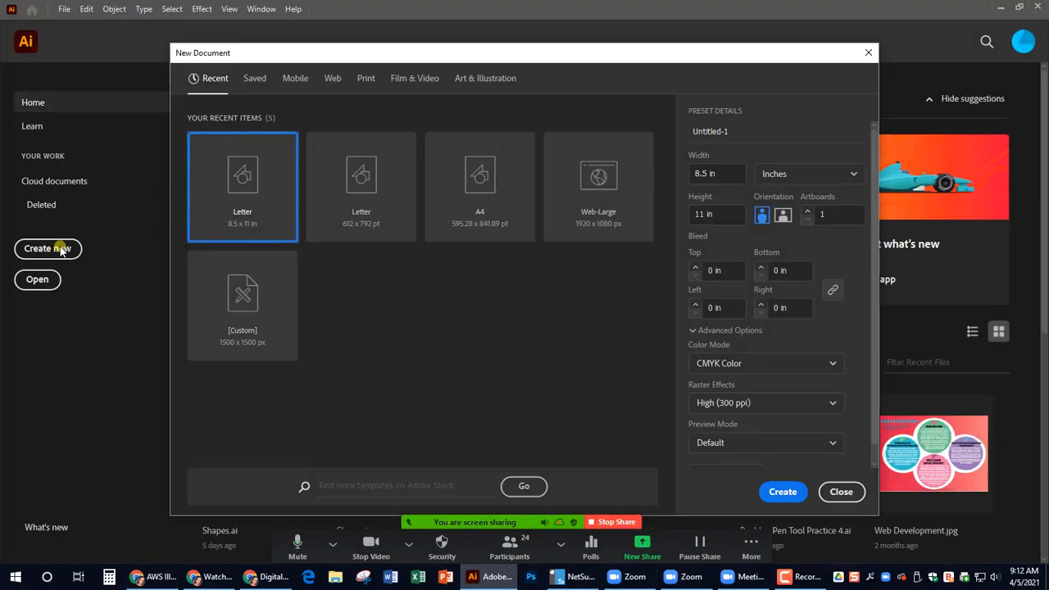
left_click(366, 81)
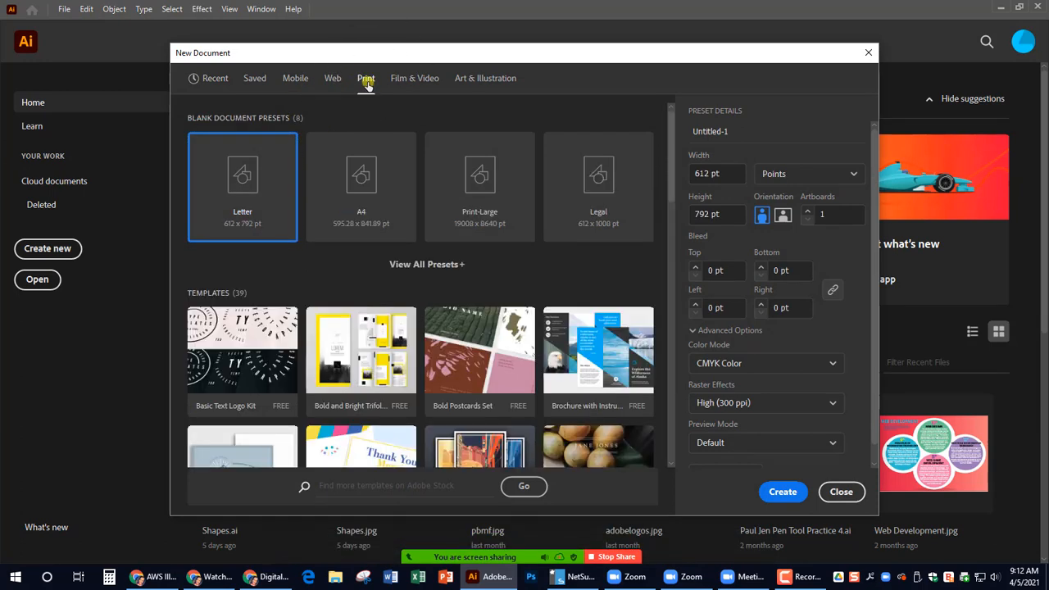
left_click(251, 191)
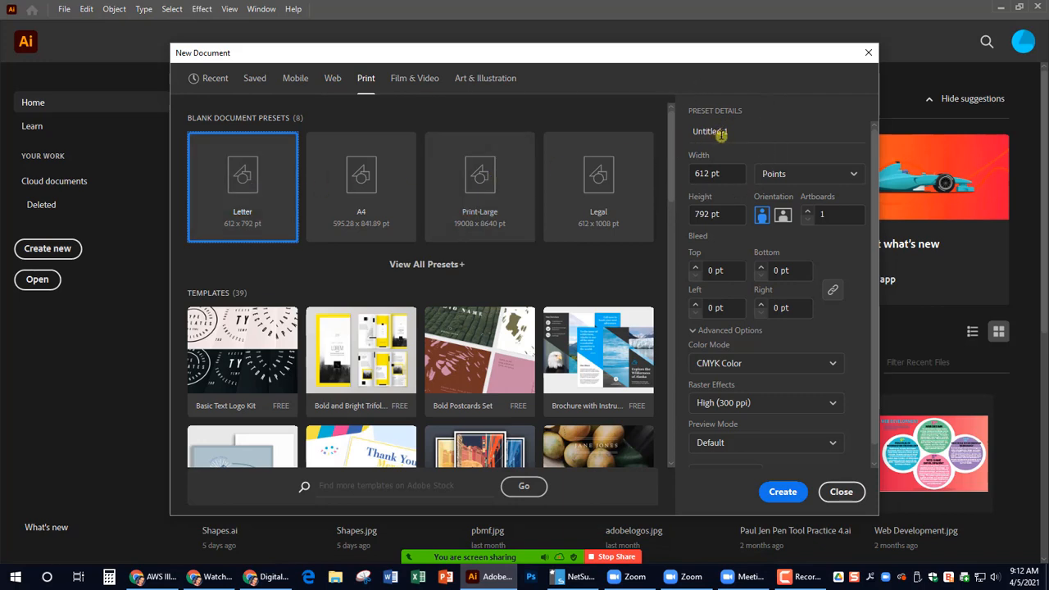
left_click_drag(732, 131, 690, 133)
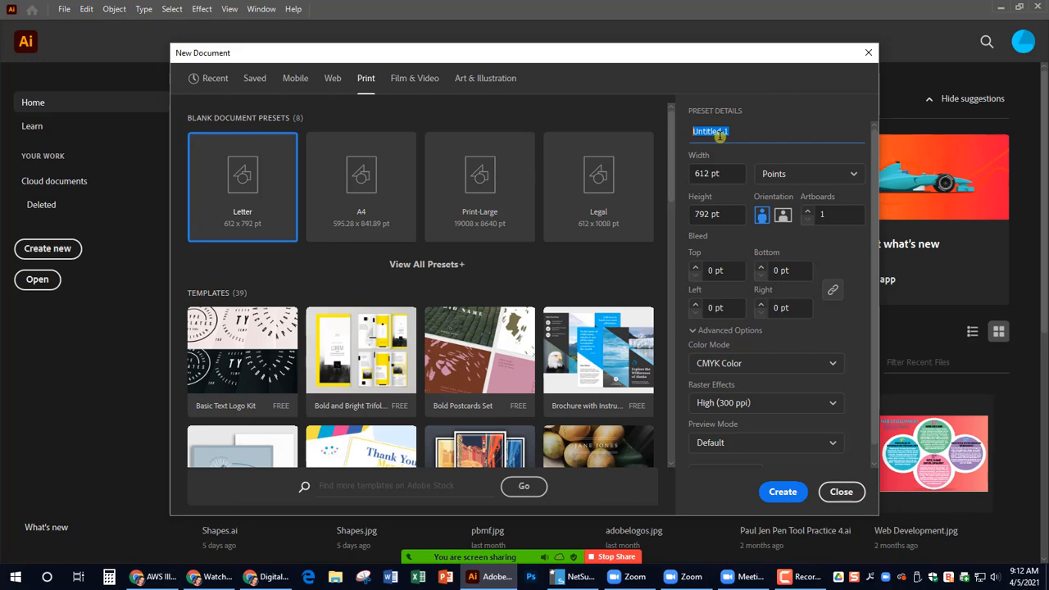
type("Shapes")
left_click(783, 493)
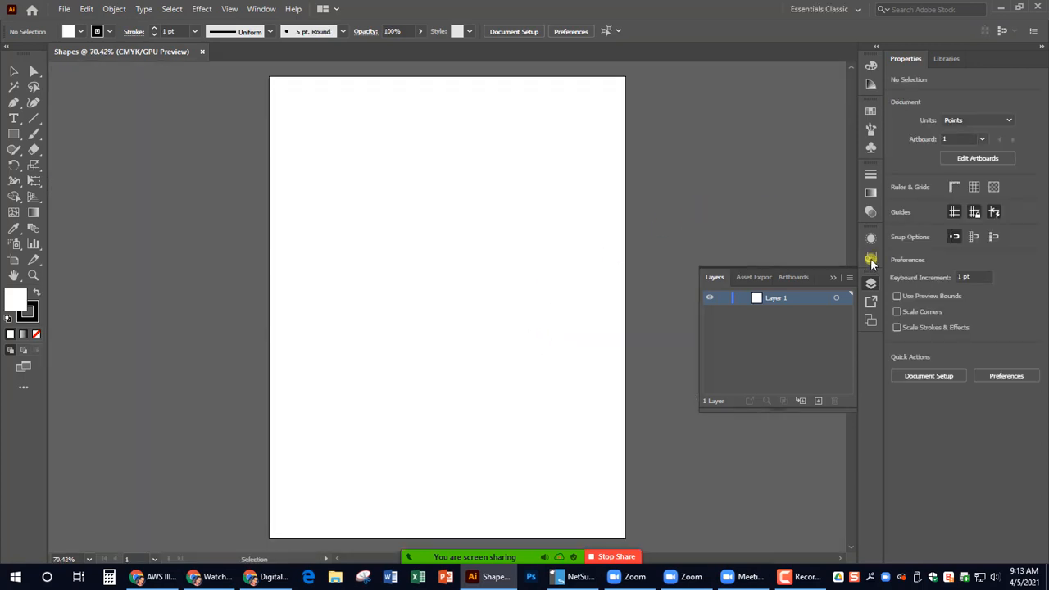
left_click(871, 282)
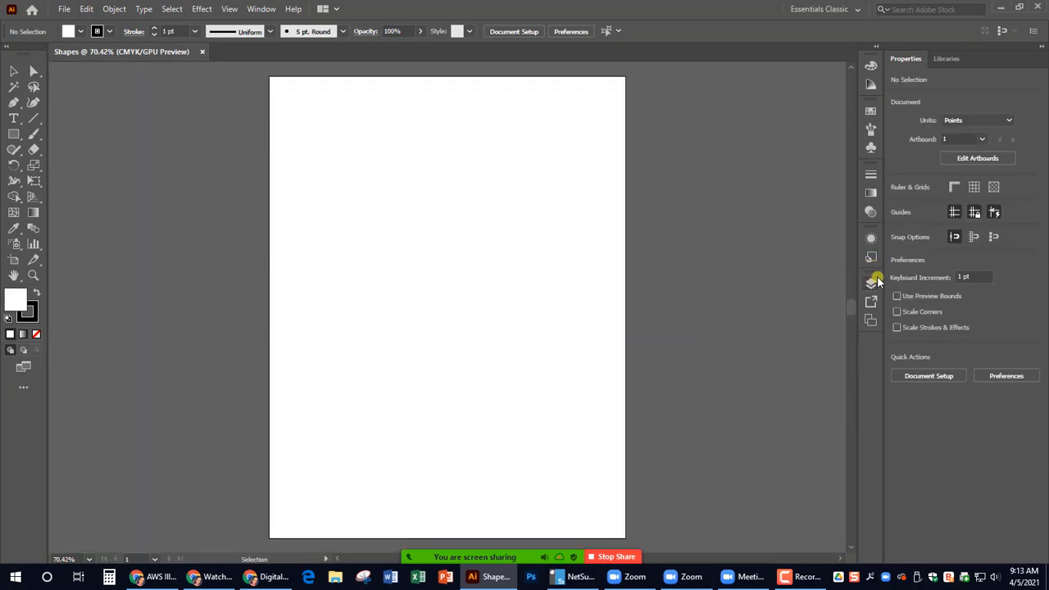
- Switch the workspace to Essentials and return it to Essentials Classic
left_click(837, 11)
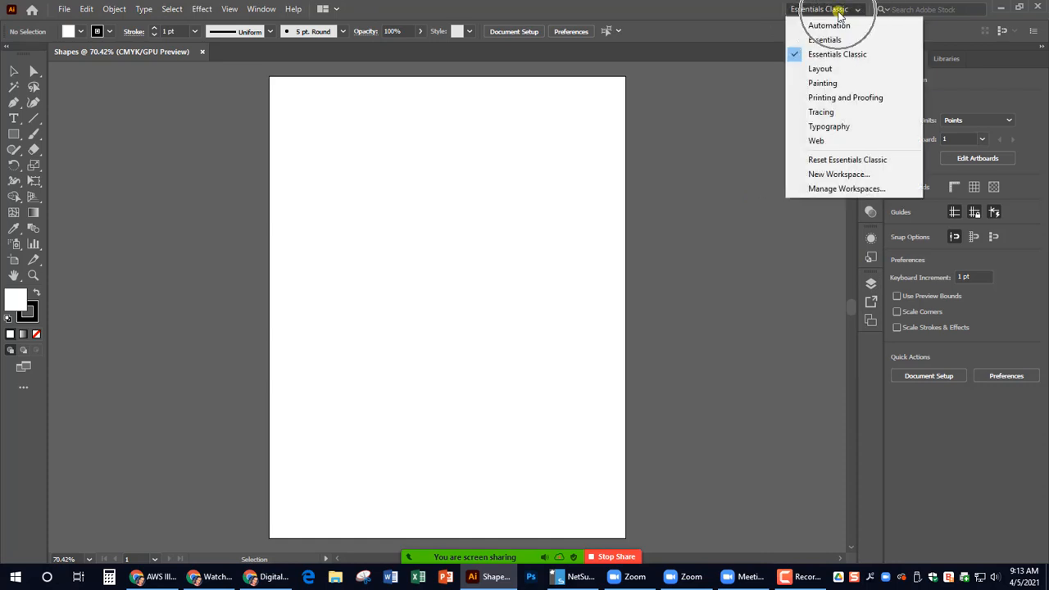
left_click(859, 57)
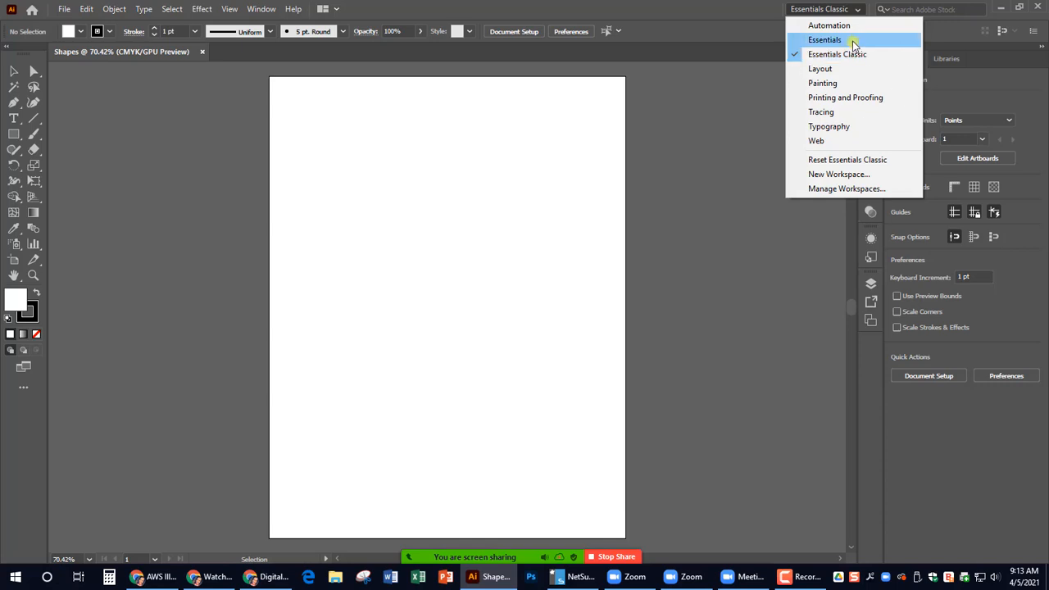
left_click(852, 42)
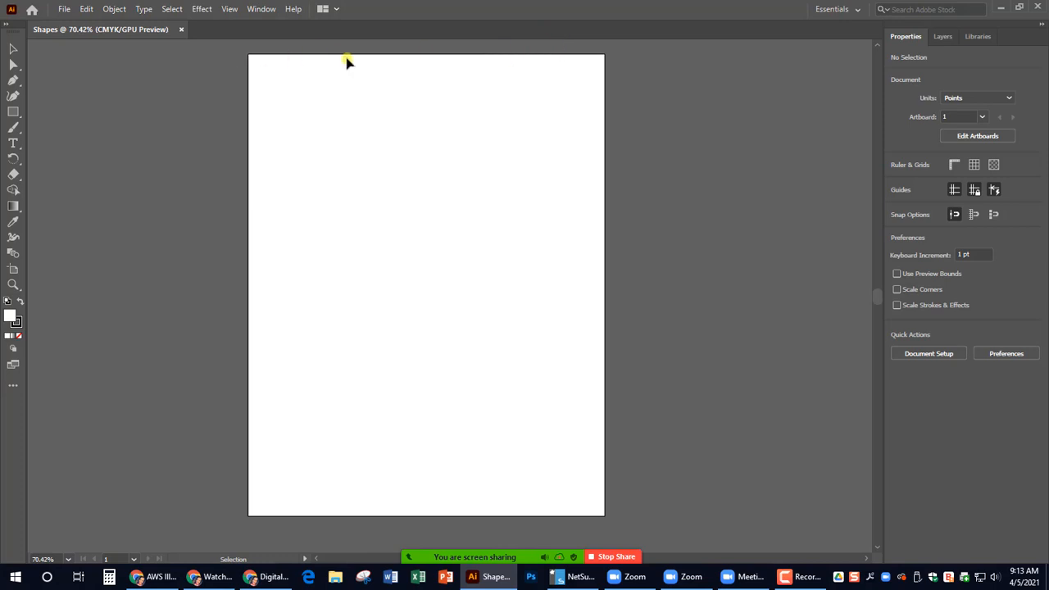
left_click(836, 10)
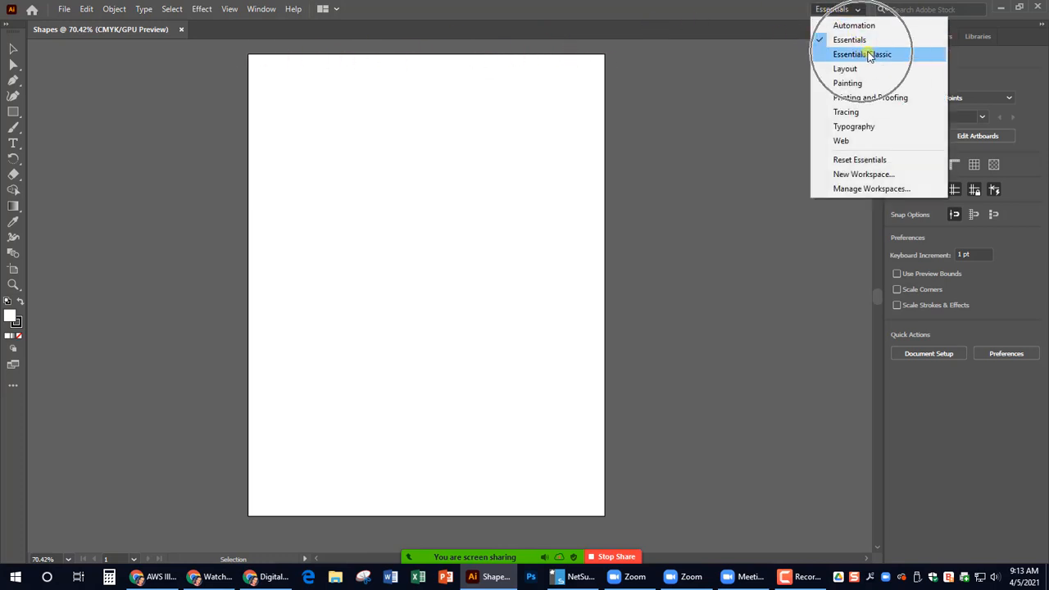
left_click(905, 55)
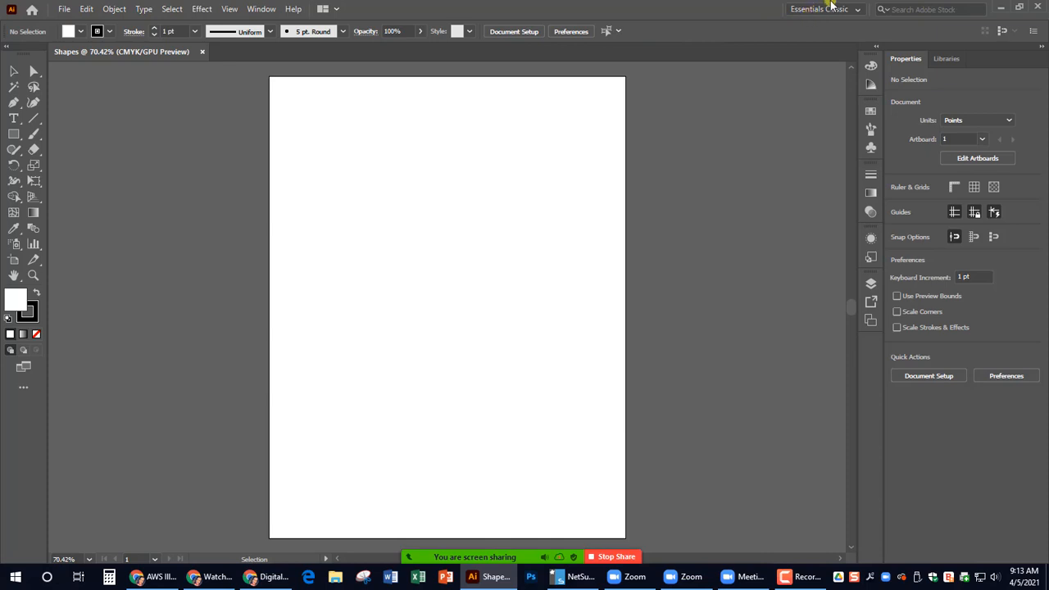
- Draw a rectangle about 237 by 190 pt in the upper left part of the artboard with the Rectangle tool
left_click(19, 138)
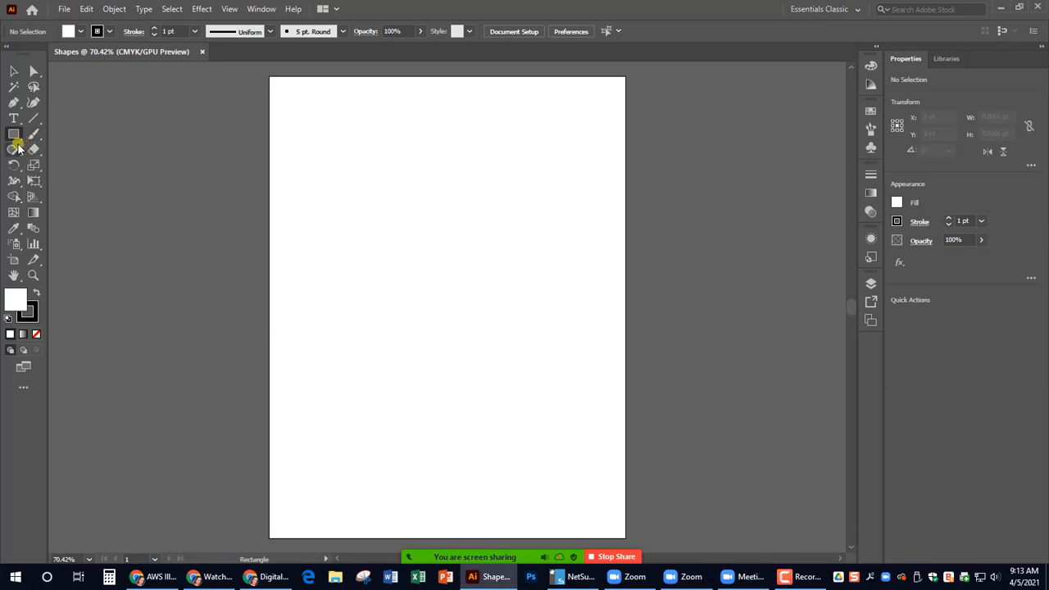
left_click(22, 139)
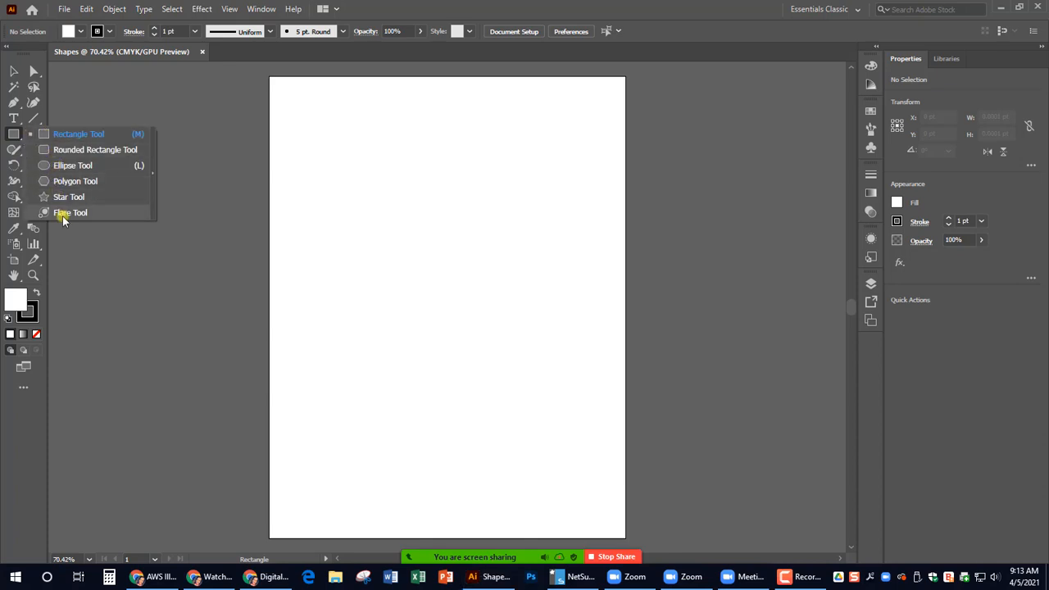
left_click(67, 138)
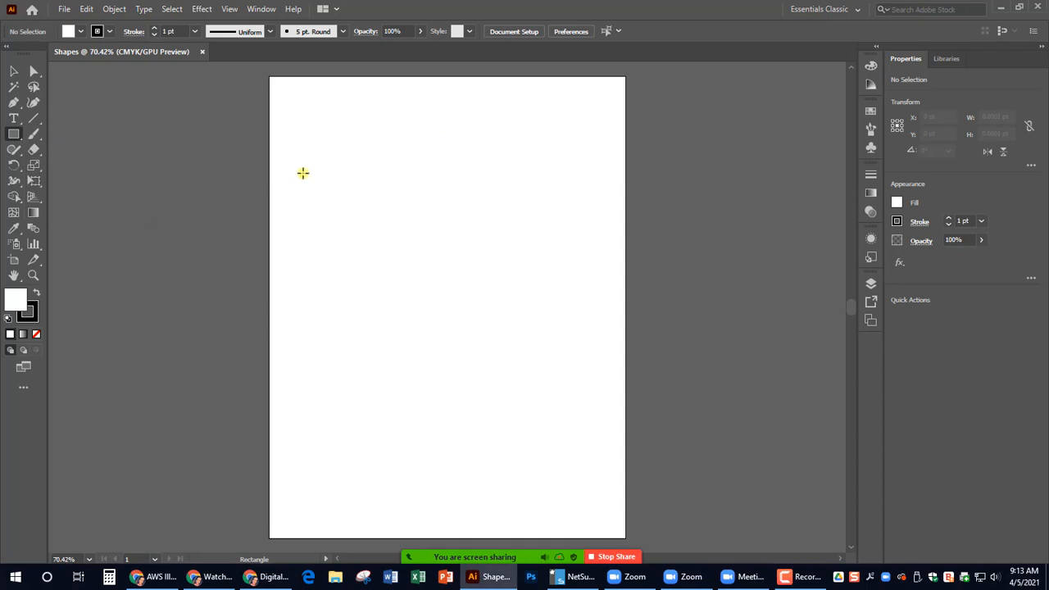
left_click_drag(305, 159, 443, 269)
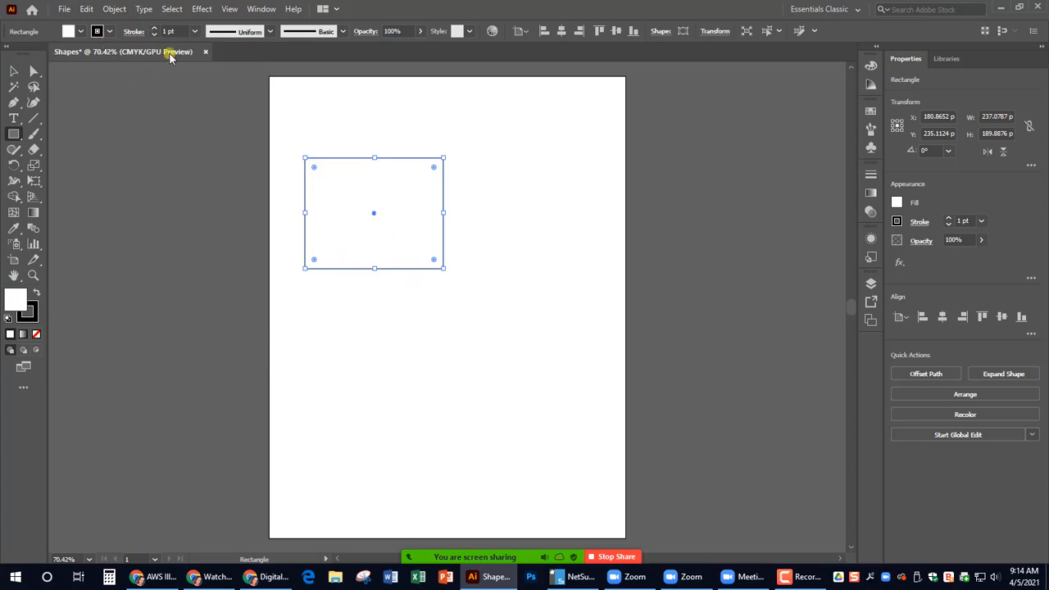
- Fill the rectangle with CMYK Magenta and set its stroke color to dark blue
left_click(80, 31)
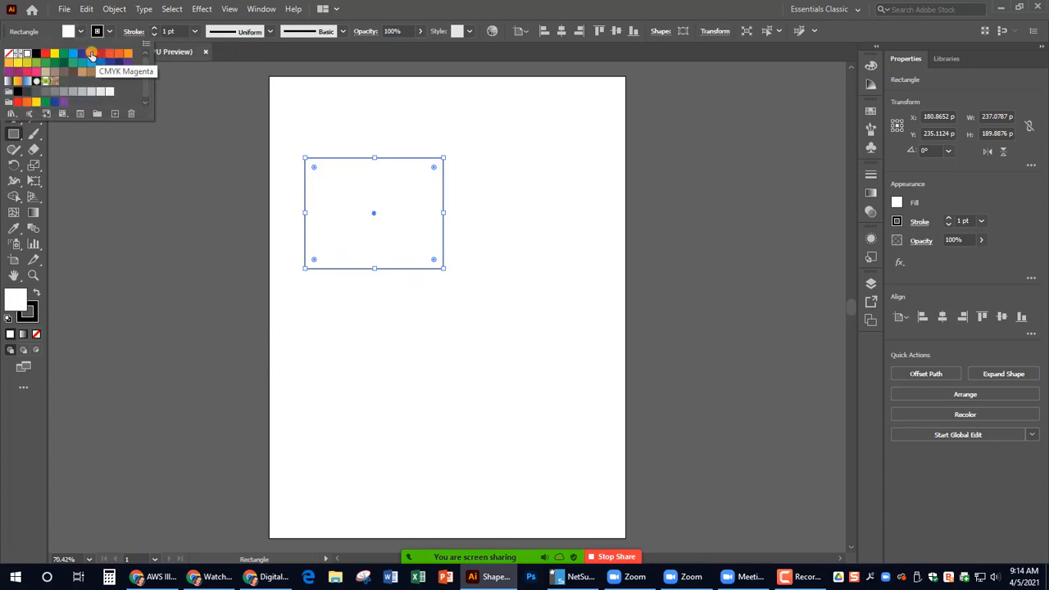
left_click(91, 54)
left_click(111, 33)
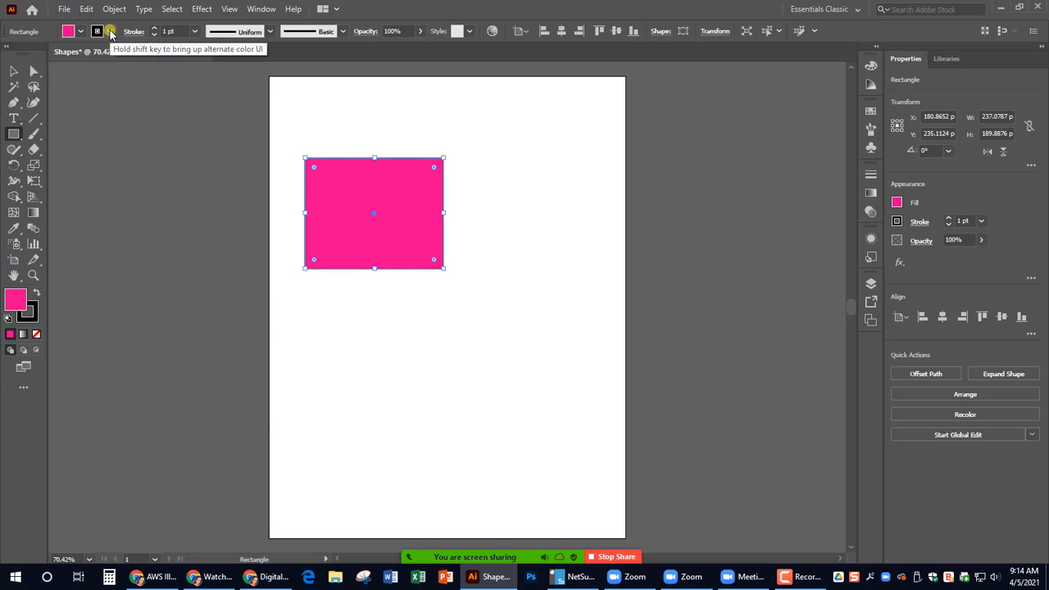
left_click(110, 32)
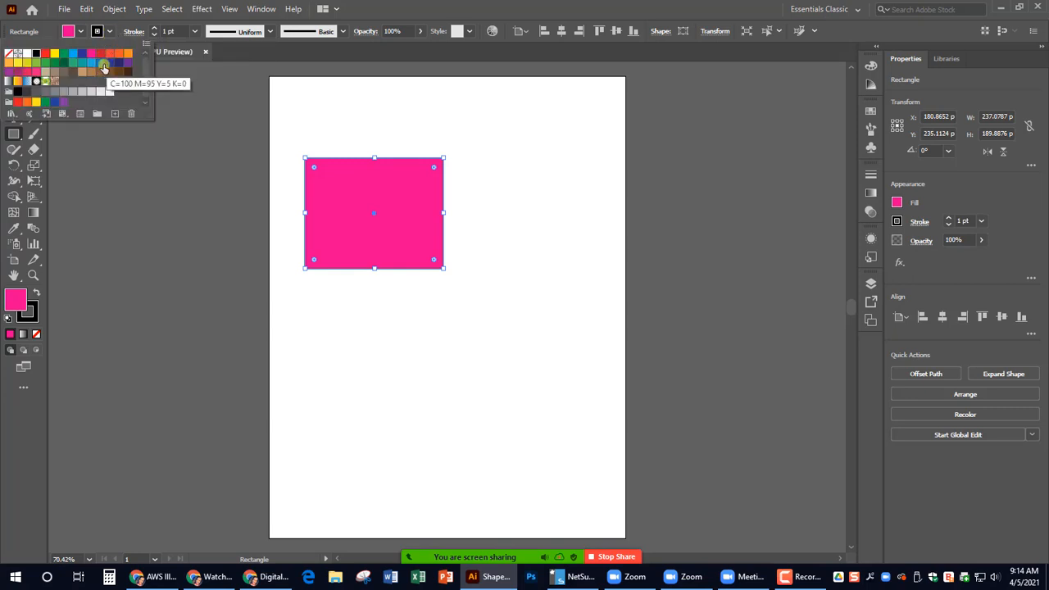
left_click(82, 54)
- Increase the rectangle's stroke weight to 14 pt
left_click(152, 29)
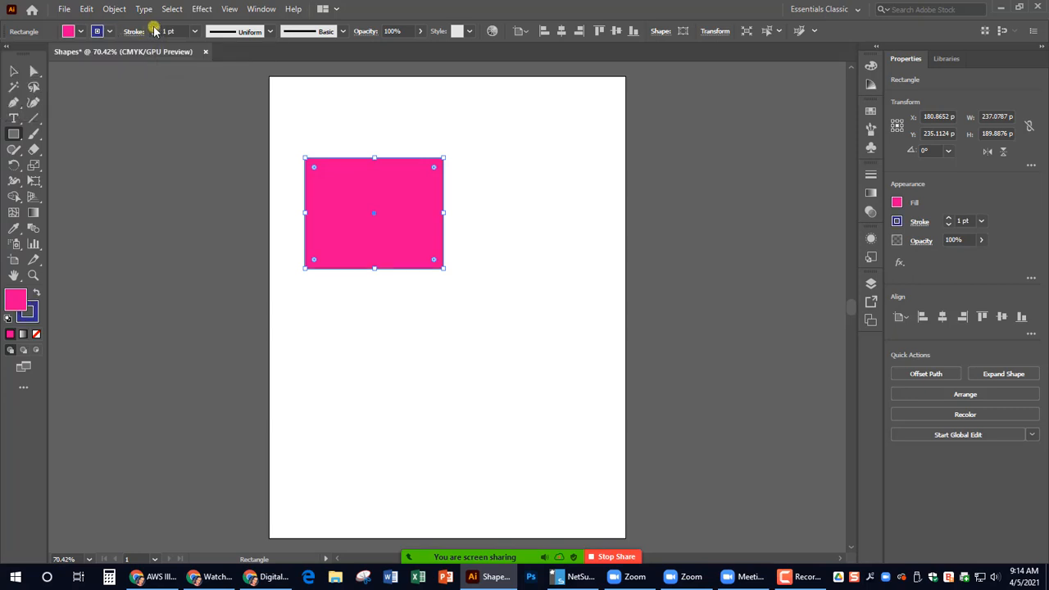
left_click(153, 29)
left_click(153, 28)
left_click(153, 29)
left_click(153, 29)
left_click(153, 29)
left_click(153, 28)
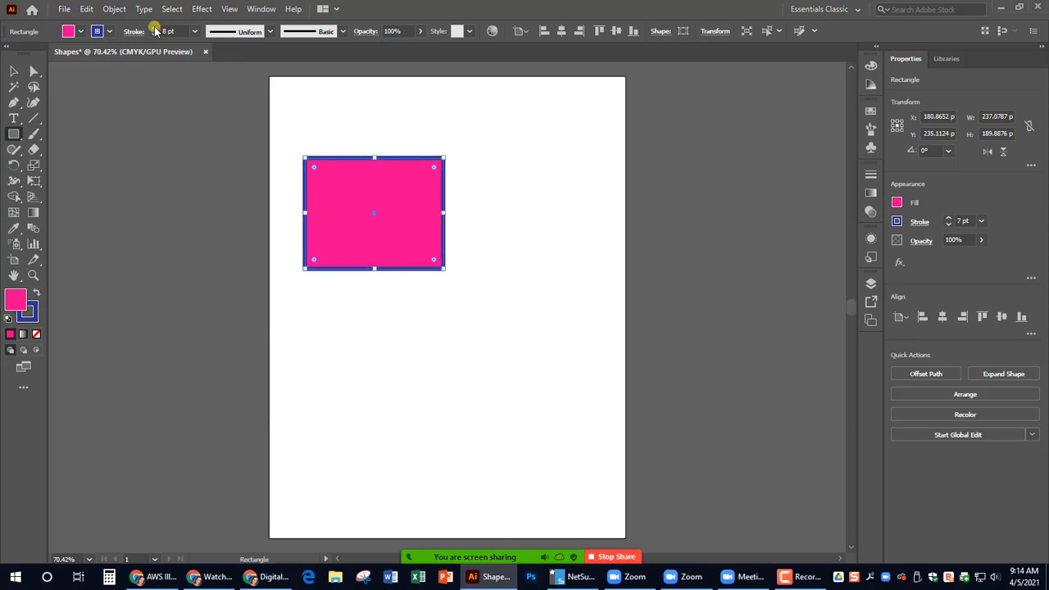
left_click(153, 29)
left_click(154, 28)
left_click(154, 29)
left_click(153, 29)
left_click(152, 29)
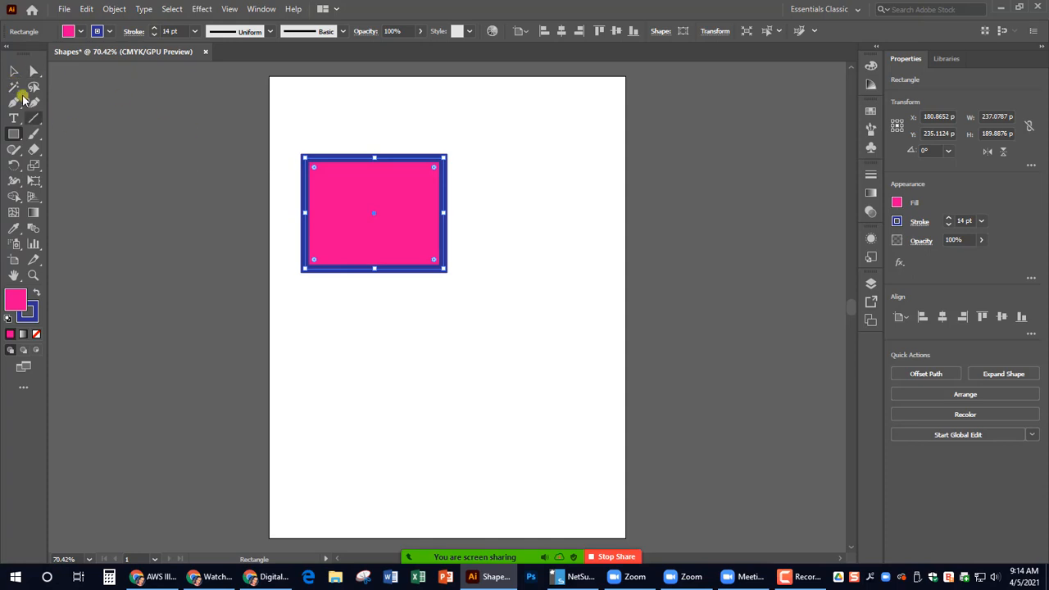
- Move the rectangle to about X 173 pt, Y 140 pt and round all its corners to a radius of about 19 pt
left_click(14, 71)
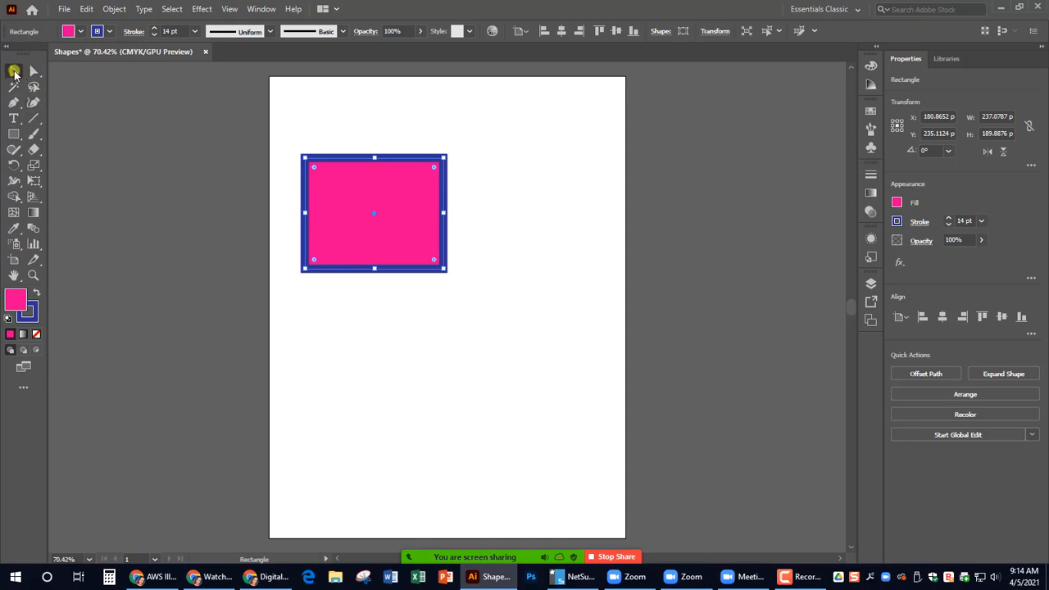
left_click(408, 343)
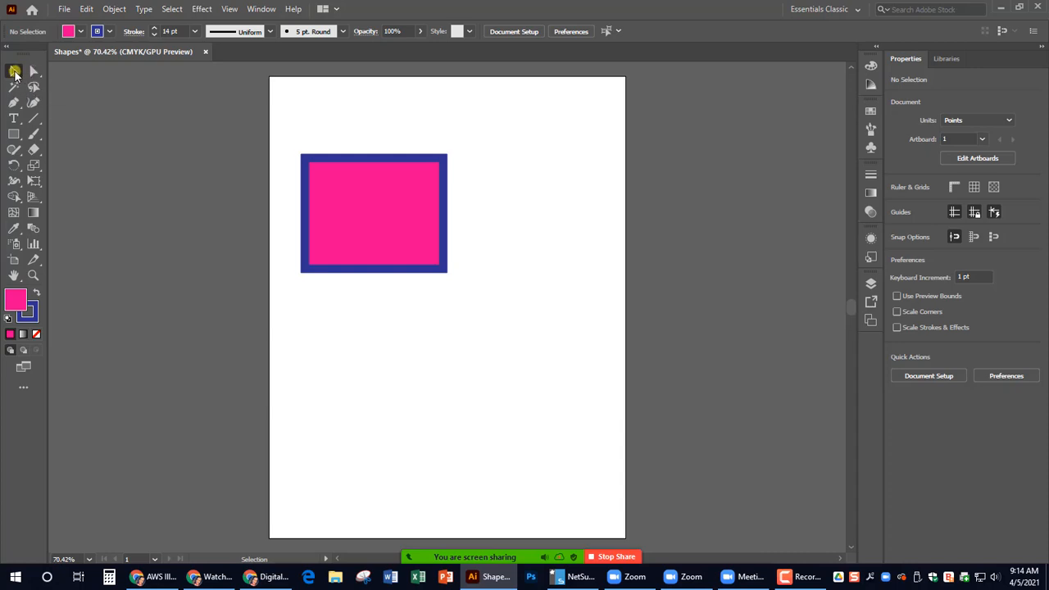
left_click(377, 217)
left_click_drag(396, 196, 351, 148)
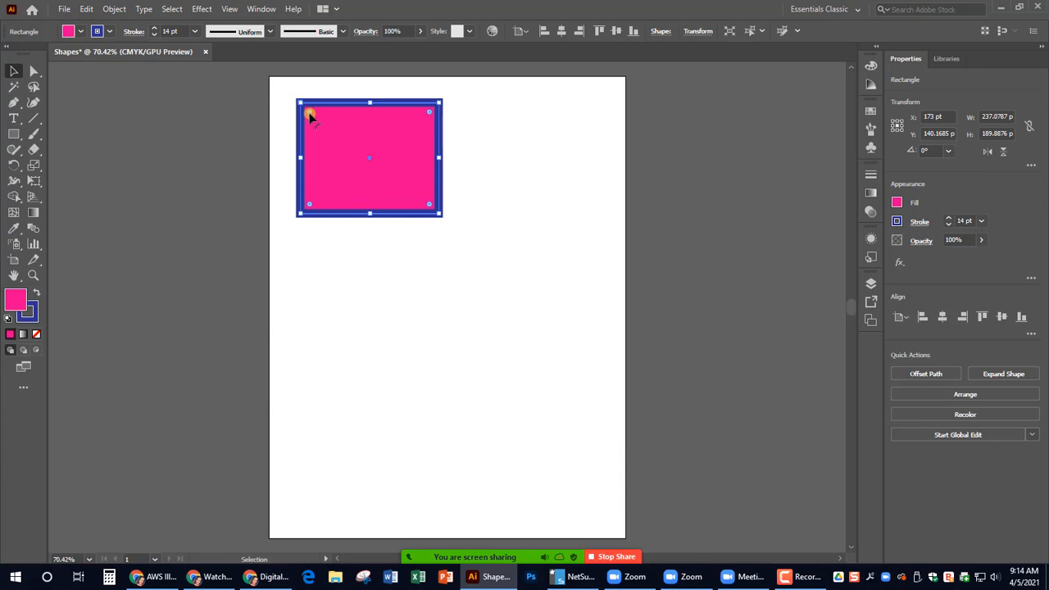
left_click_drag(310, 114, 326, 138)
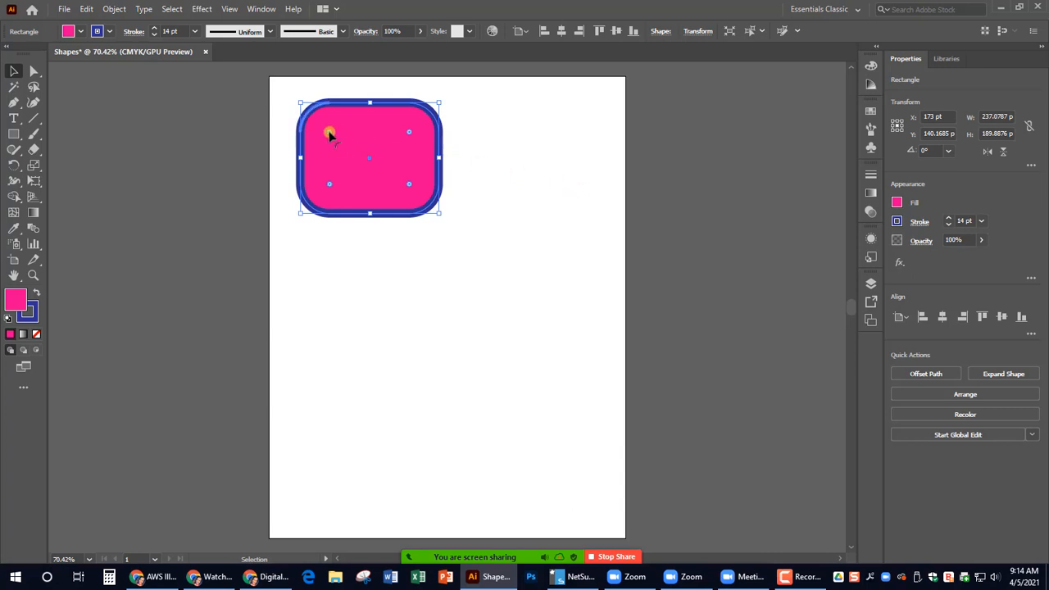
left_click_drag(329, 133, 310, 117)
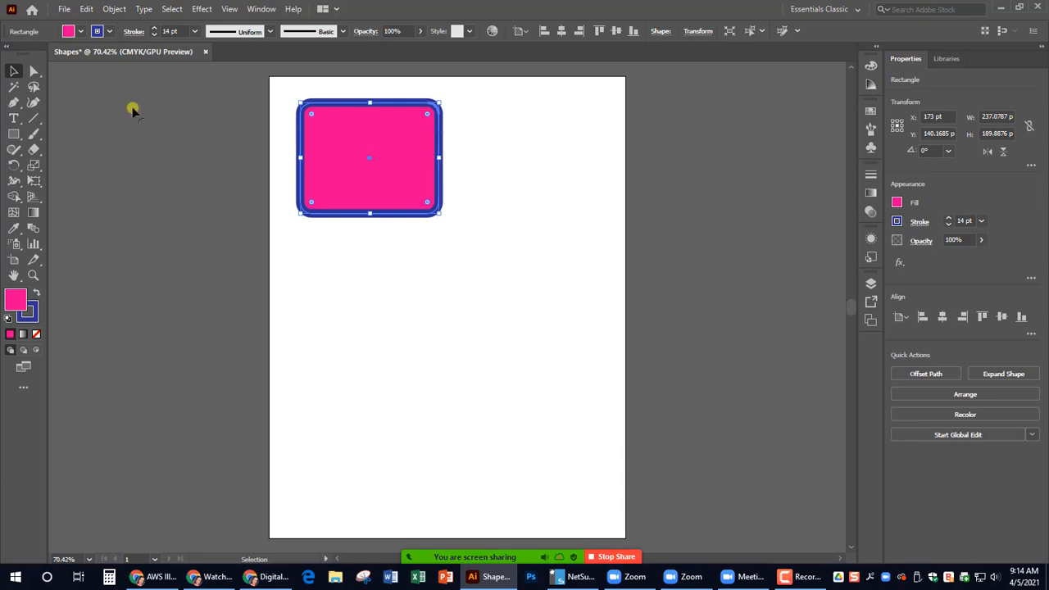
- Use Direct Selection to pull the rectangle's lower-left anchor point down to about X 173 pt, Y 398 pt, forming a pointed bottom
left_click(34, 72)
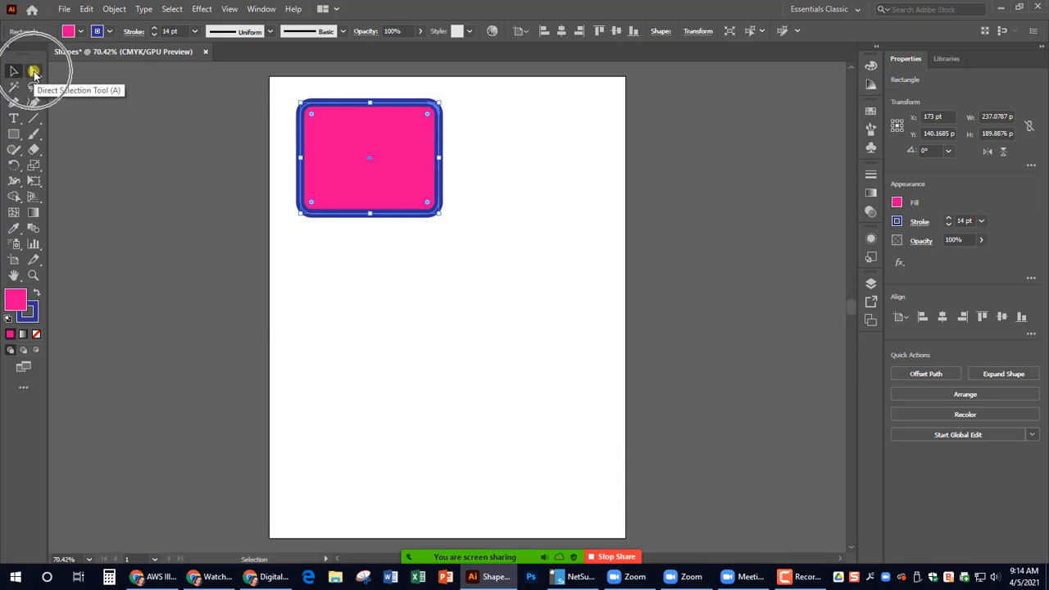
left_click(32, 76)
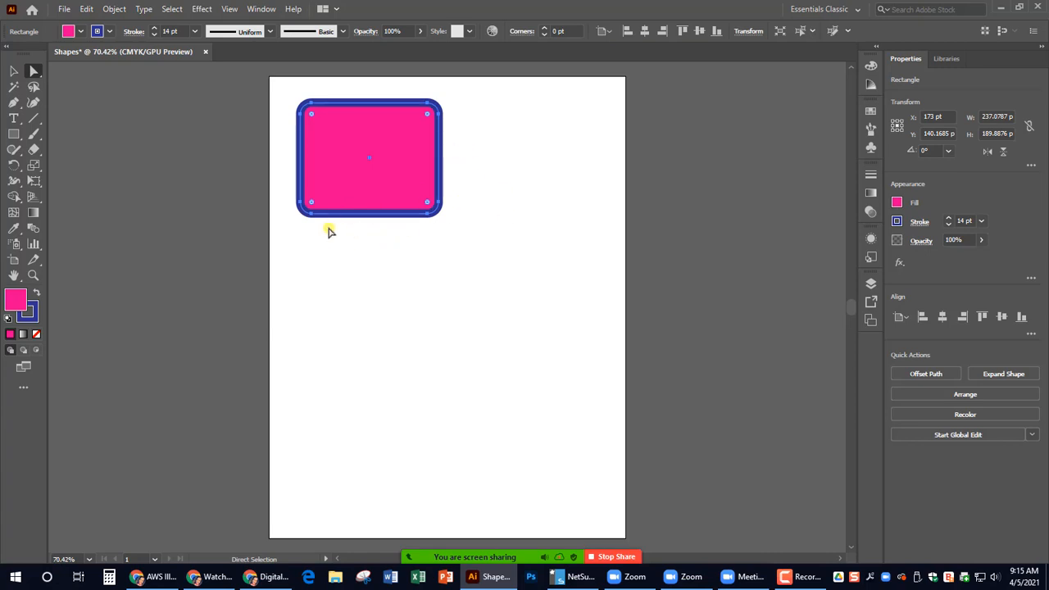
left_click(312, 206)
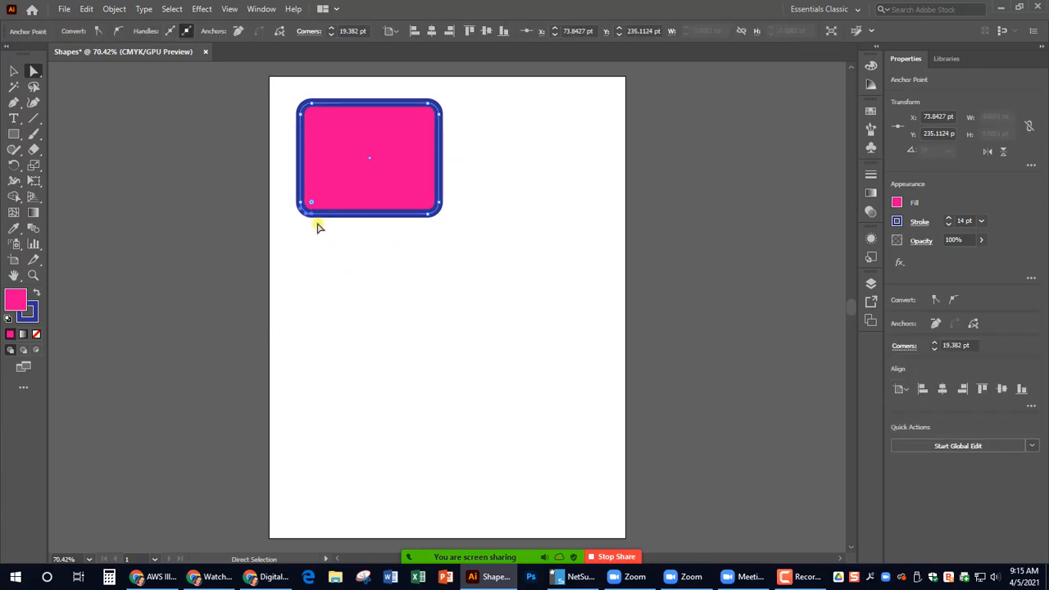
scroll(309, 208, "up", 2)
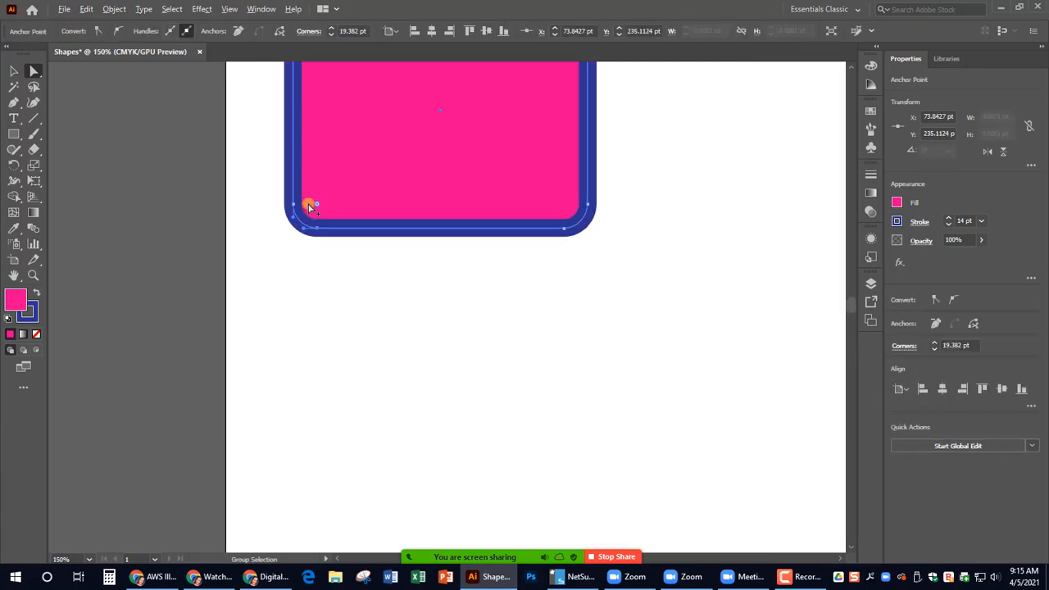
scroll(310, 207, "up", 1)
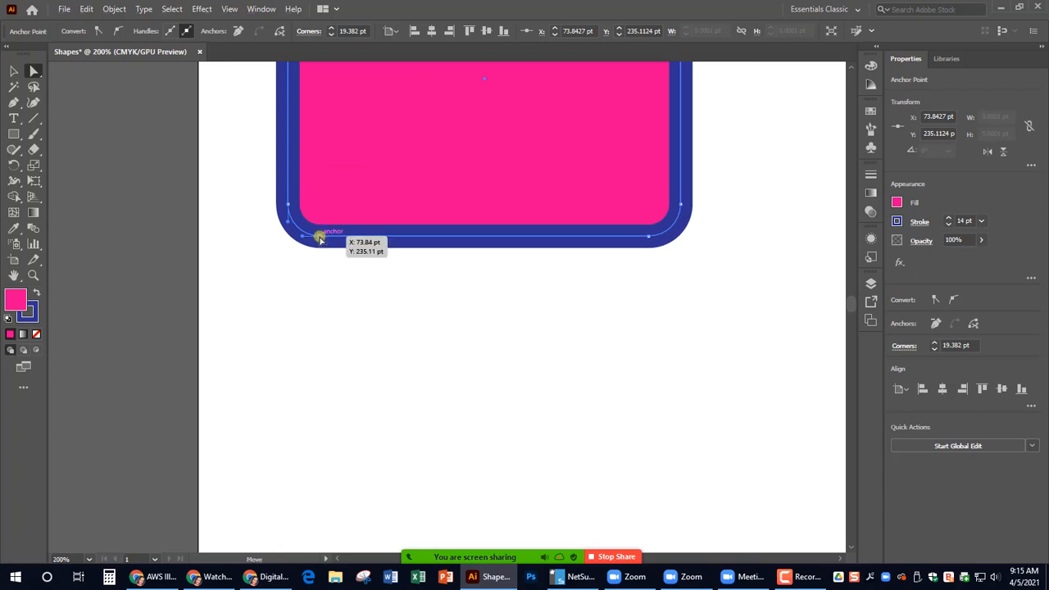
left_click_drag(320, 238, 481, 496)
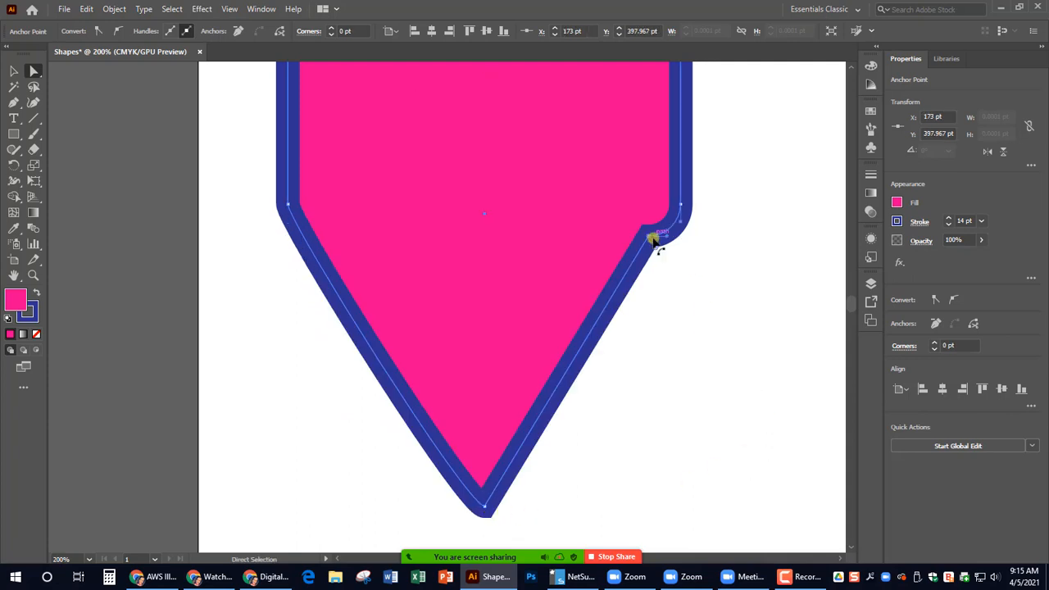
- Move the lower-right corner's inner anchor point to about X 278 pt, Y 245 pt to remove the notch
left_click_drag(651, 238, 683, 218)
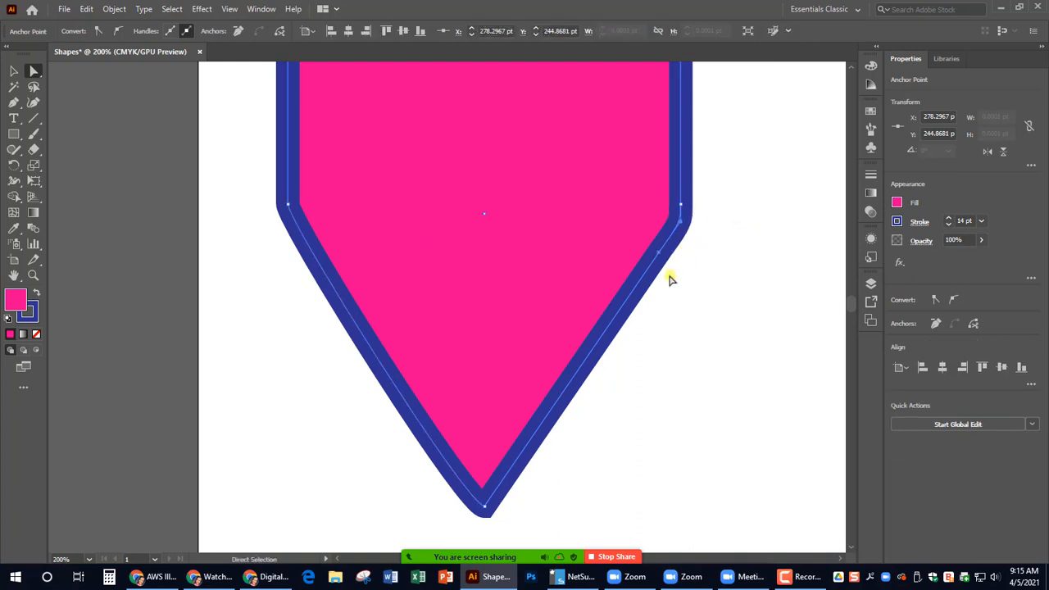
scroll(670, 278, "down", 4)
scroll(726, 272, "up", 1)
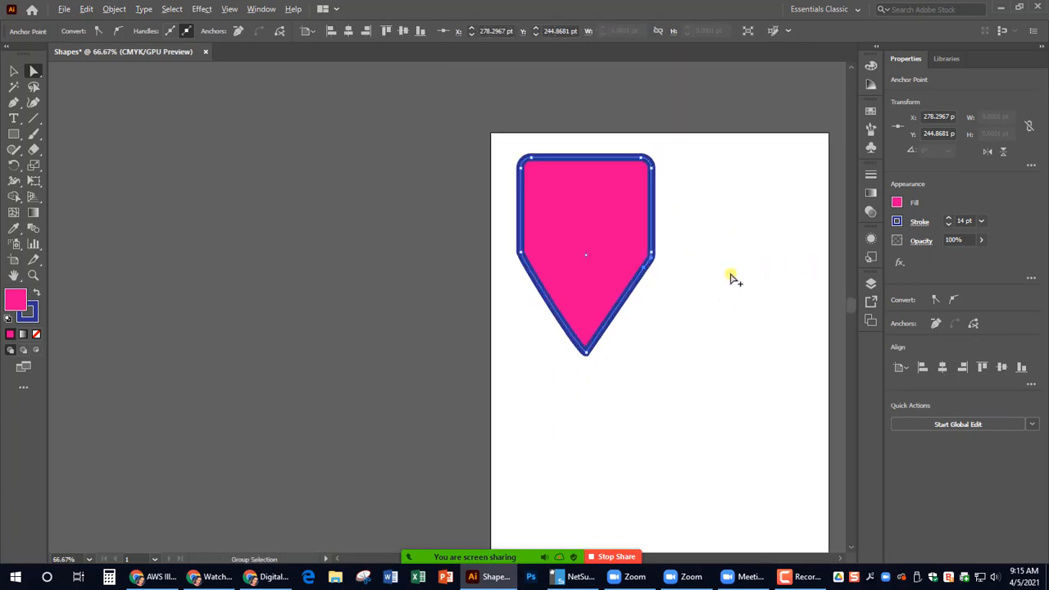
- Pull the pink shape's bottom point down to about X 168 pt, Y 431 pt and nudge the whole shape slightly up-left
left_click_drag(591, 354, 585, 377)
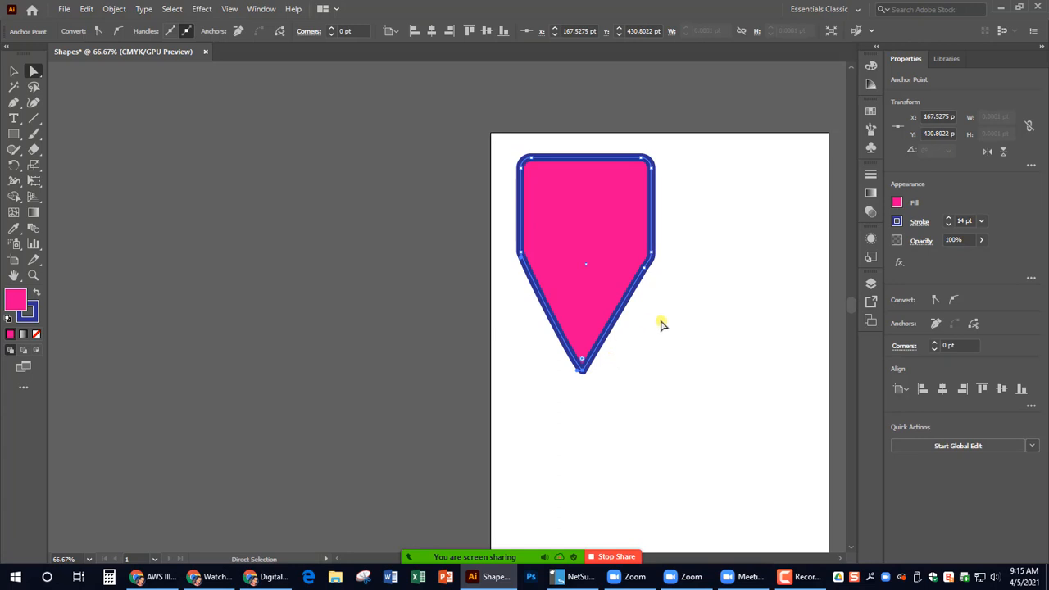
left_click(14, 72)
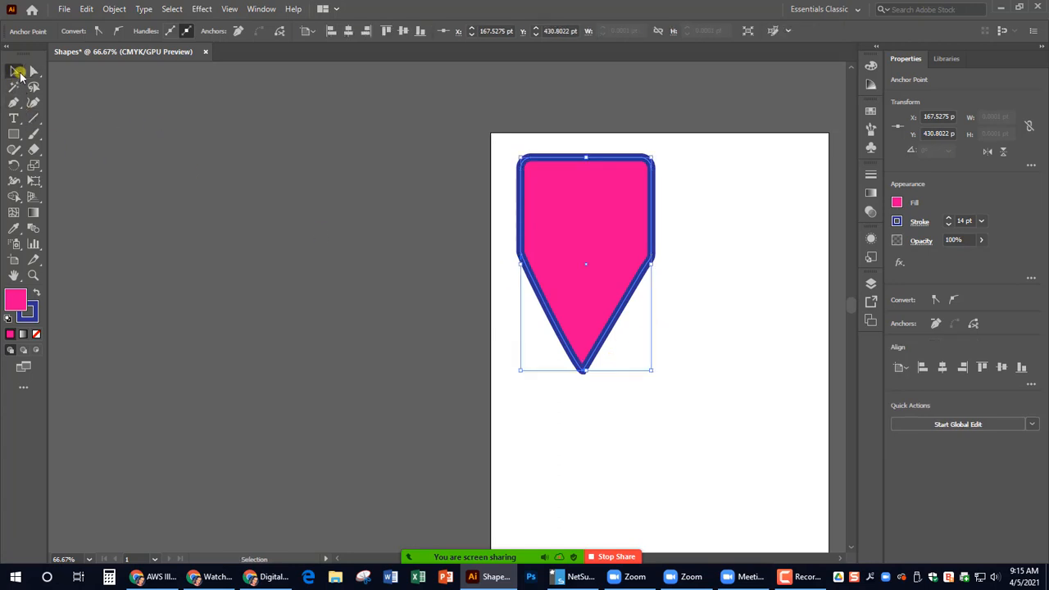
left_click_drag(571, 240, 576, 200)
left_click(731, 318)
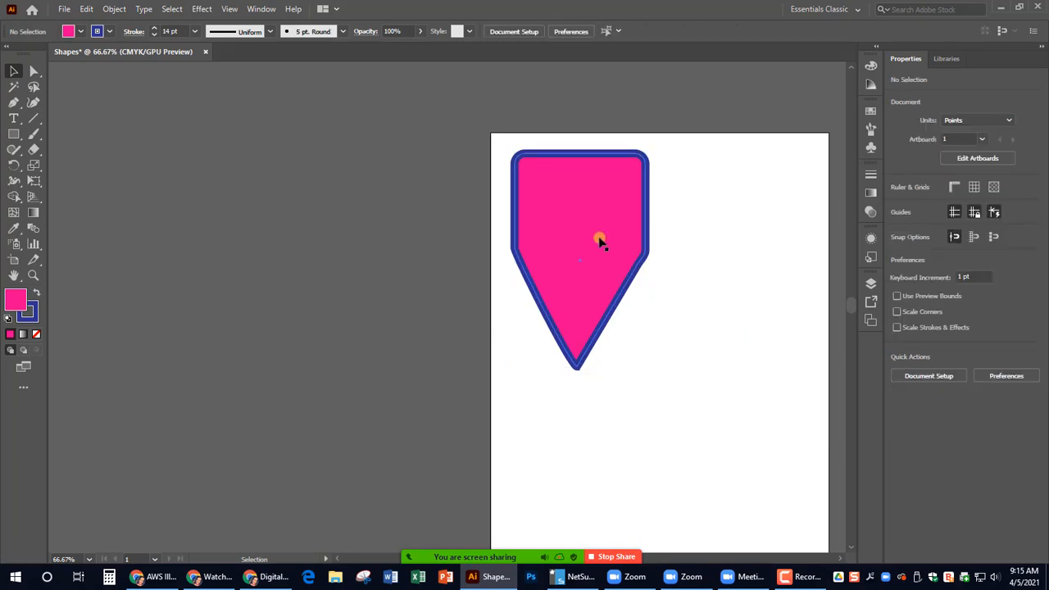
- Draw an ellipse about 263 pt wide and 370 pt high below and to the right of the pink shape
scroll(718, 271, "down", 2)
scroll(710, 267, "right", 13)
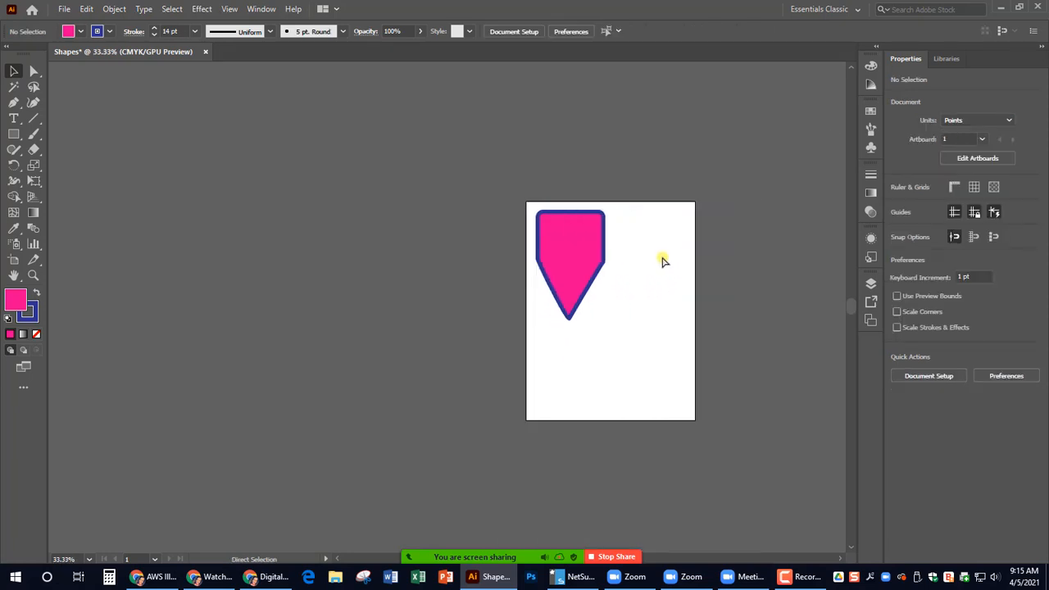
scroll(491, 261, "right", 6)
scroll(445, 269, "up", 2)
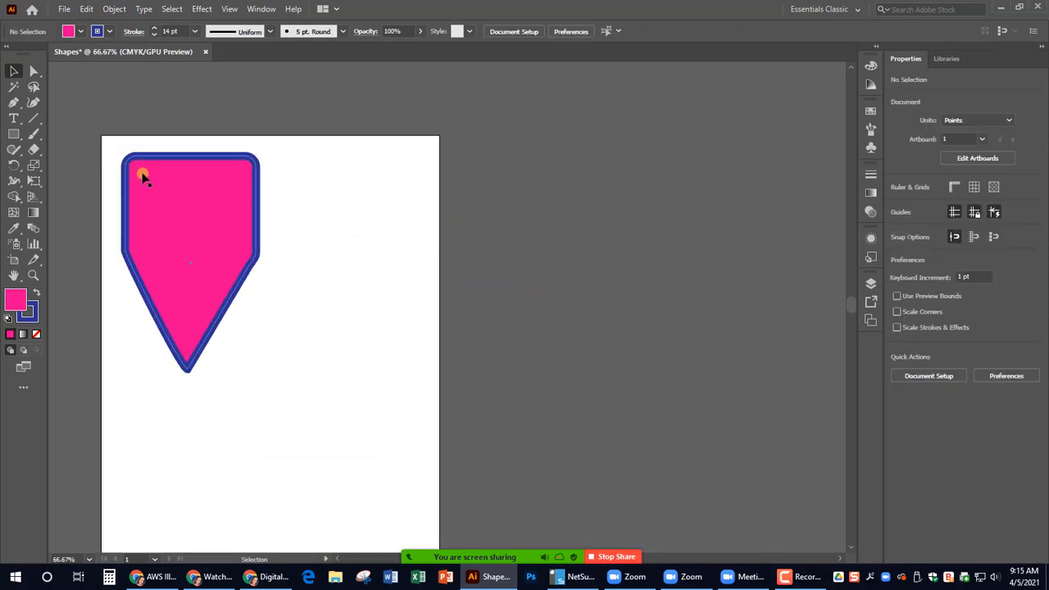
left_click_drag(11, 139, 65, 166)
left_click_drag(267, 264, 412, 466)
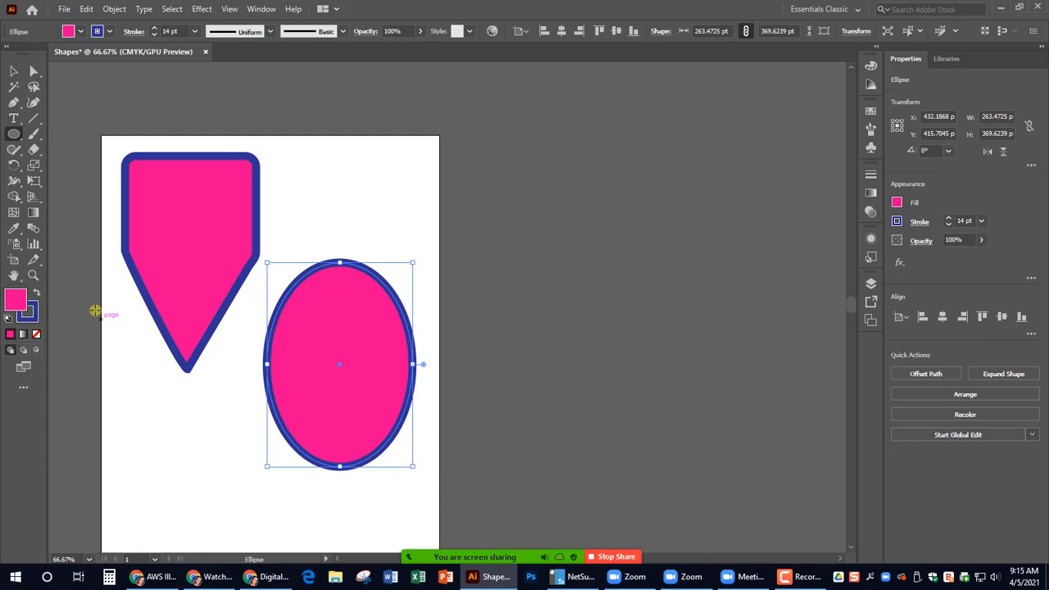
- Give the ellipse a dark green fill and a yellow-to-orange gradient stroke
left_click_drag(14, 301, 22, 310)
left_click(81, 32)
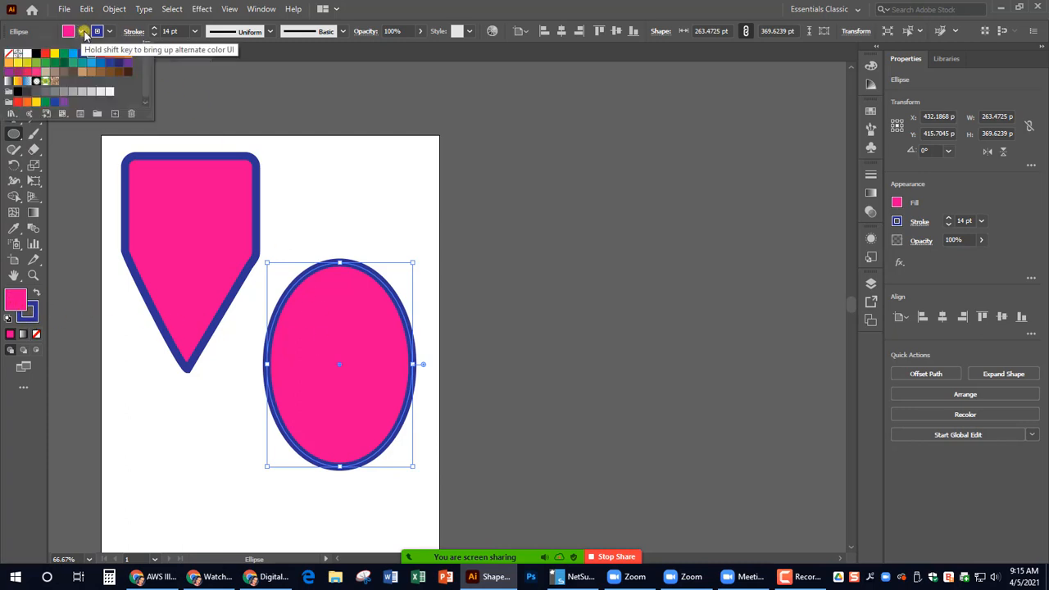
left_click(54, 62)
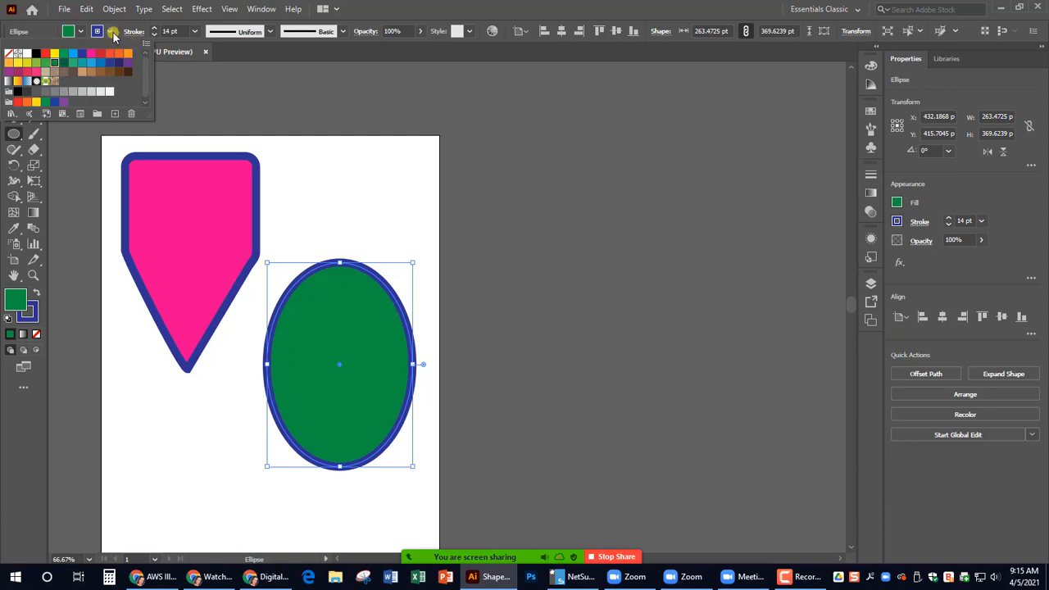
left_click(18, 81)
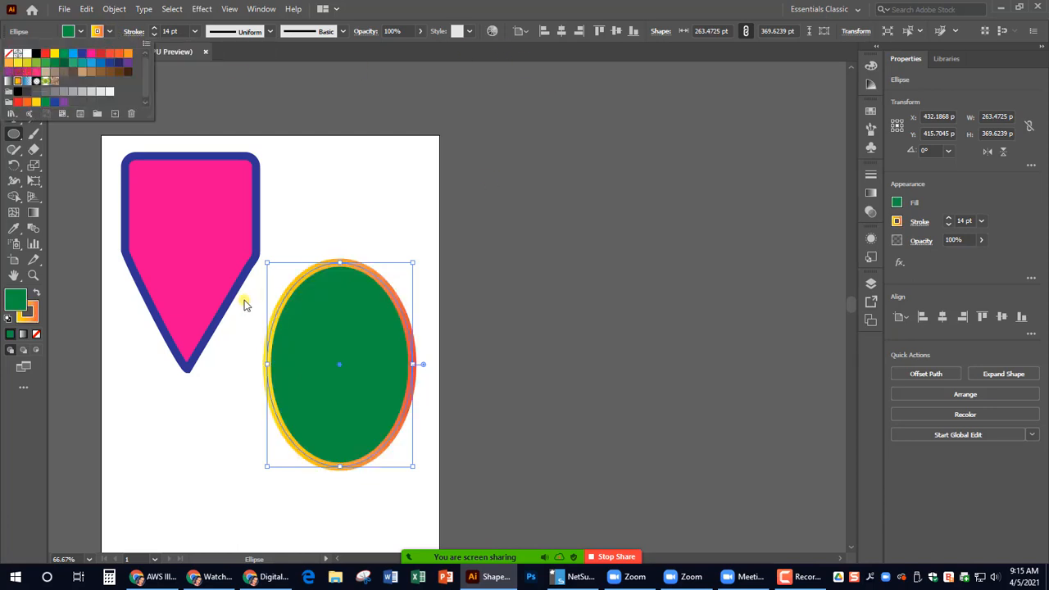
left_click(209, 432)
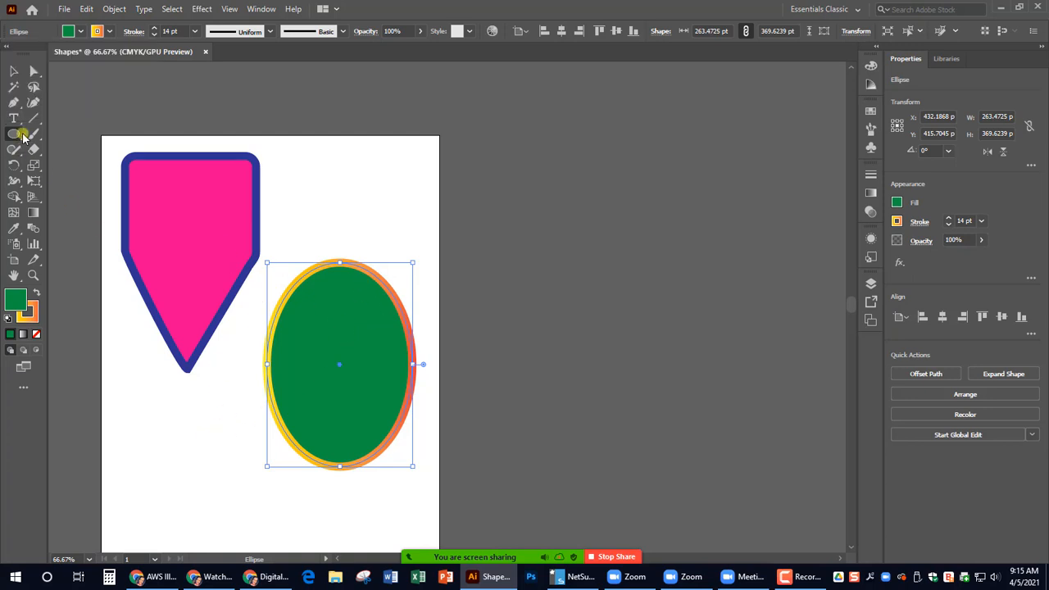
- Scale the ellipse down to a circle about 153 pt across and place it inside the pink shape at about X 162 pt, Y 176 pt
left_click(13, 74)
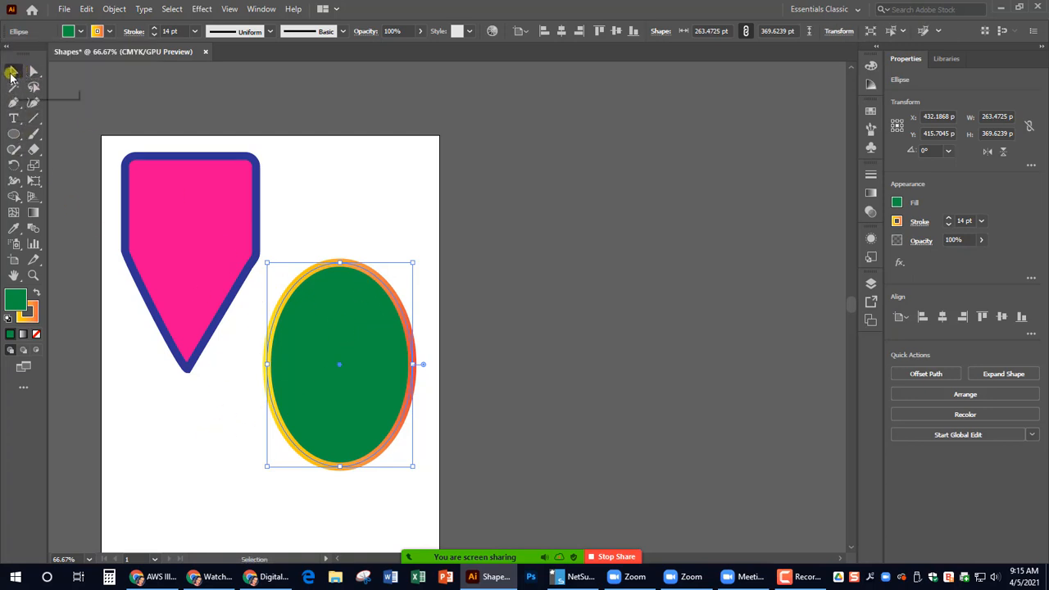
left_click_drag(355, 323, 359, 225)
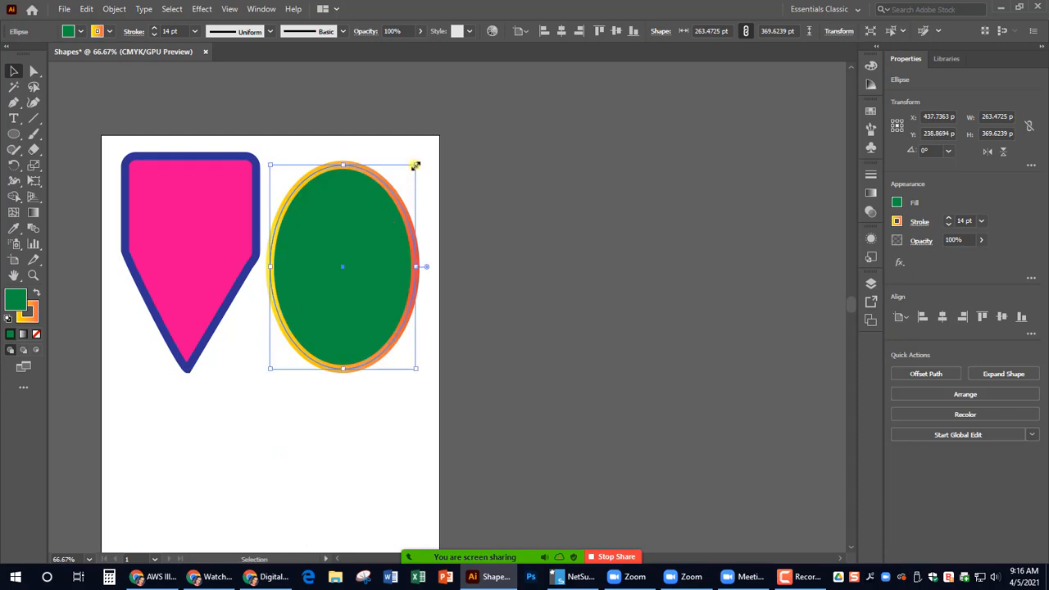
left_click_drag(415, 165, 355, 284)
left_click_drag(314, 325, 191, 234)
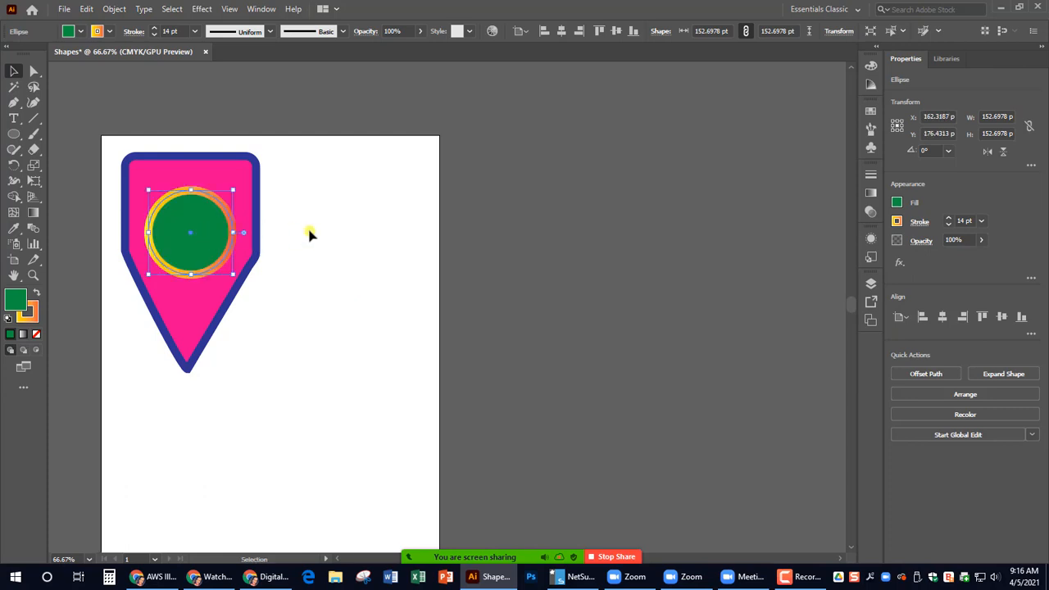
left_click(377, 222)
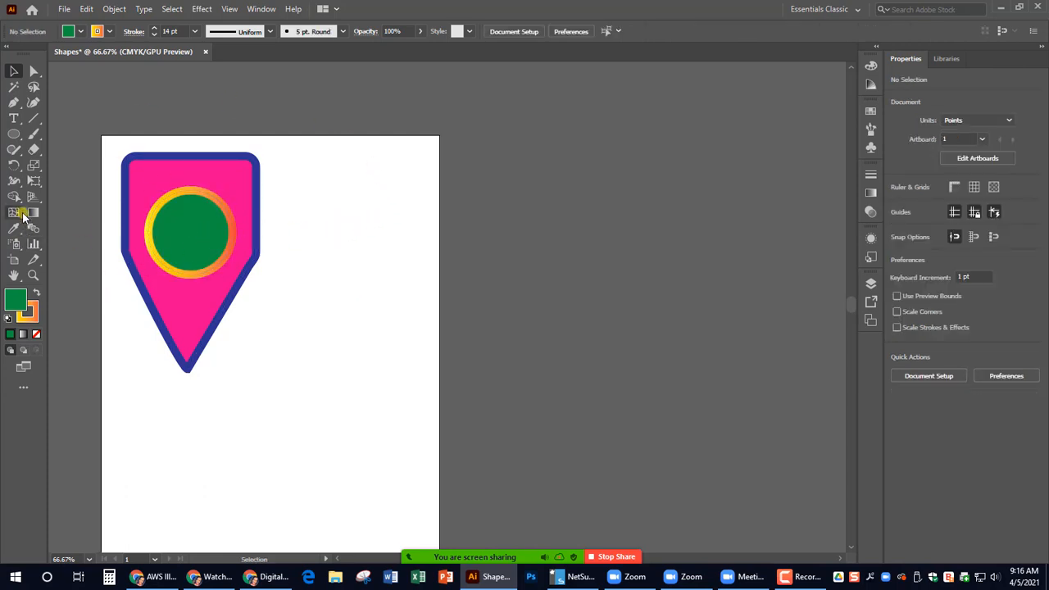
- Draw a lens flare about 524 by 781 pt, centred beside the pink shape with its rings ending near the artboard's lower part
left_click_drag(16, 136, 68, 215)
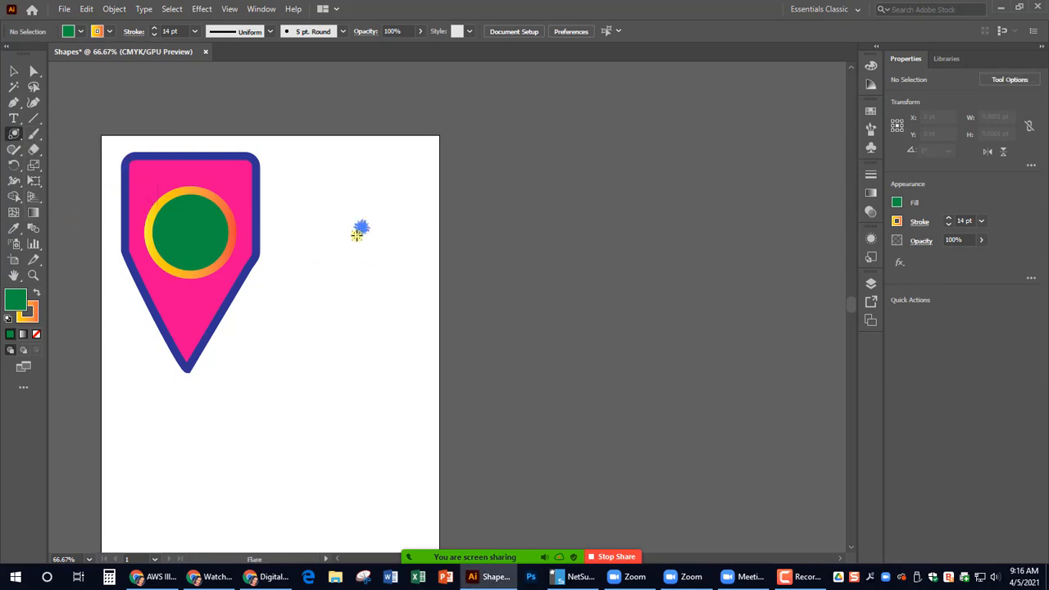
left_click_drag(357, 234, 400, 210)
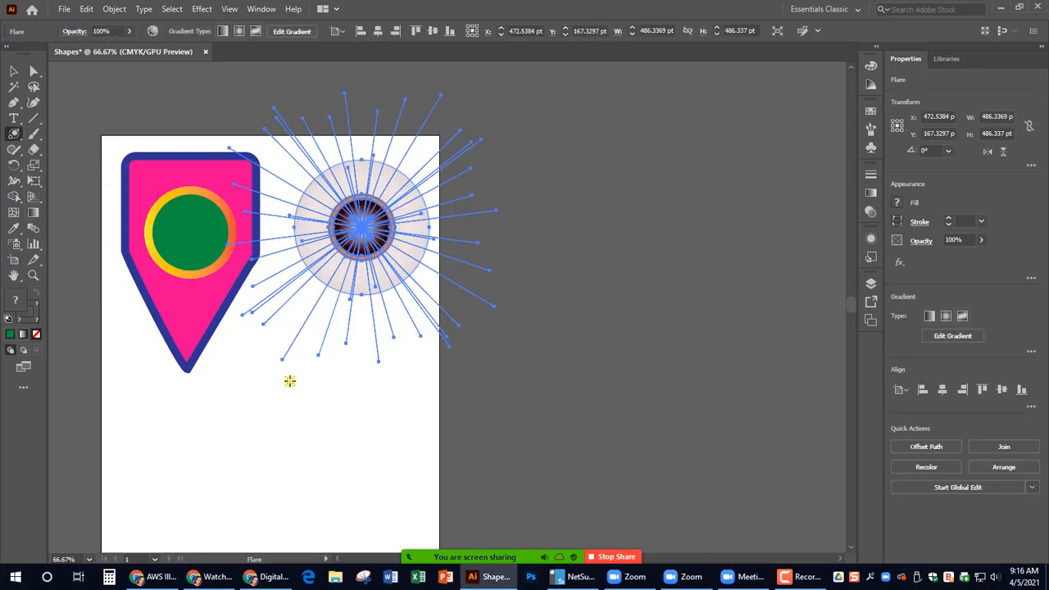
left_click_drag(290, 381, 257, 449)
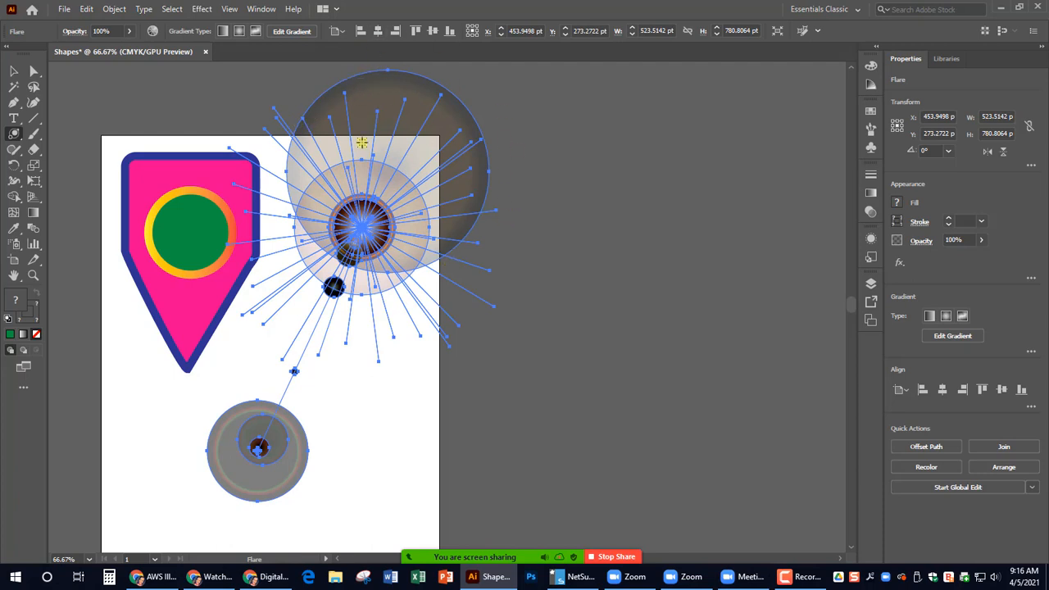
scroll(442, 212, "down", 2)
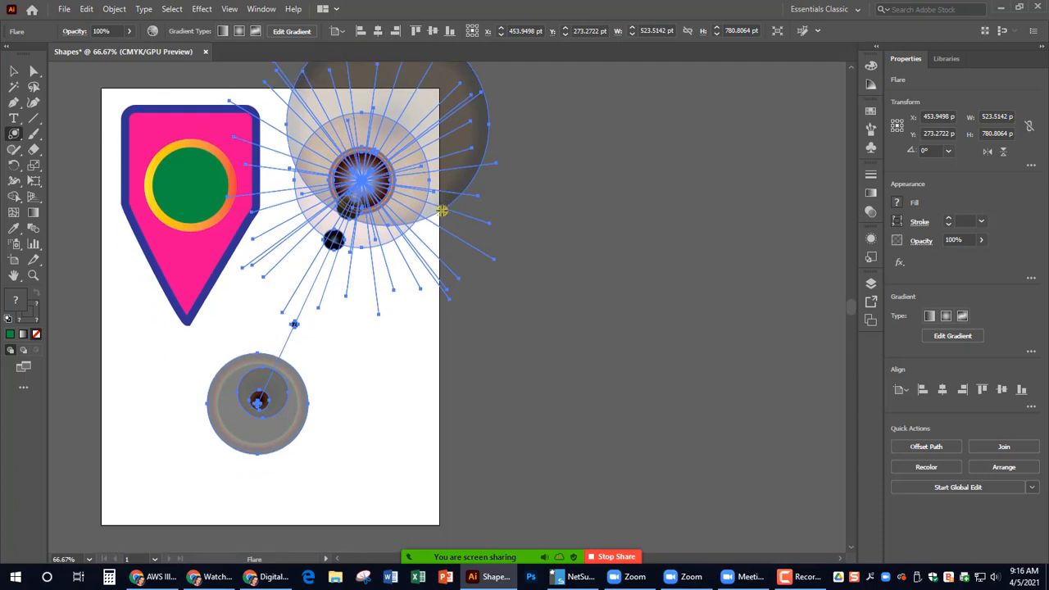
scroll(349, 149, "up", 1)
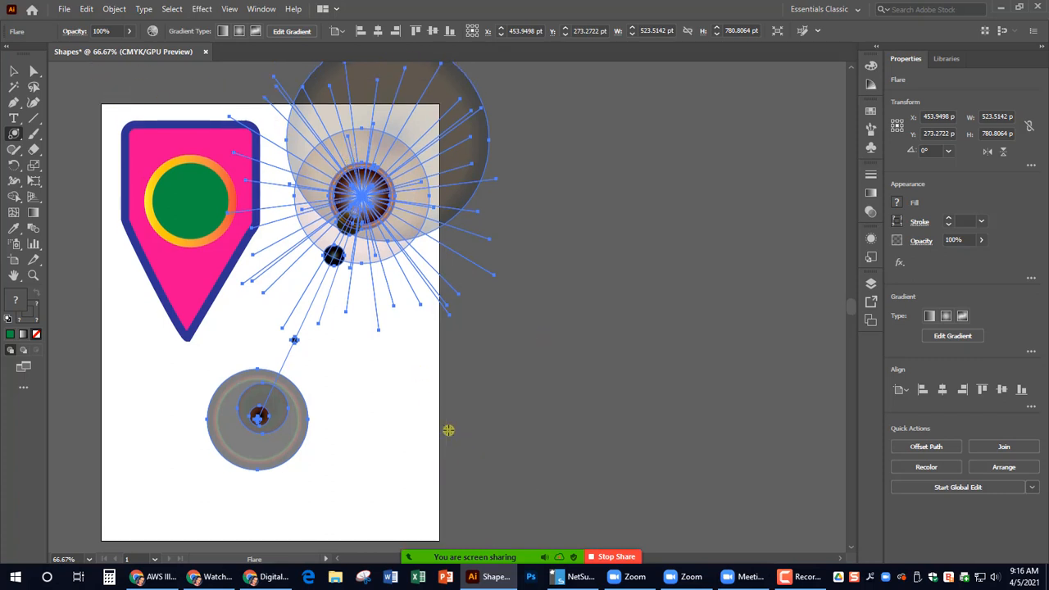
- Move the flare onto the artboard to about X 312 pt, Y 390 pt, overlapping the pink shape
left_click(10, 72)
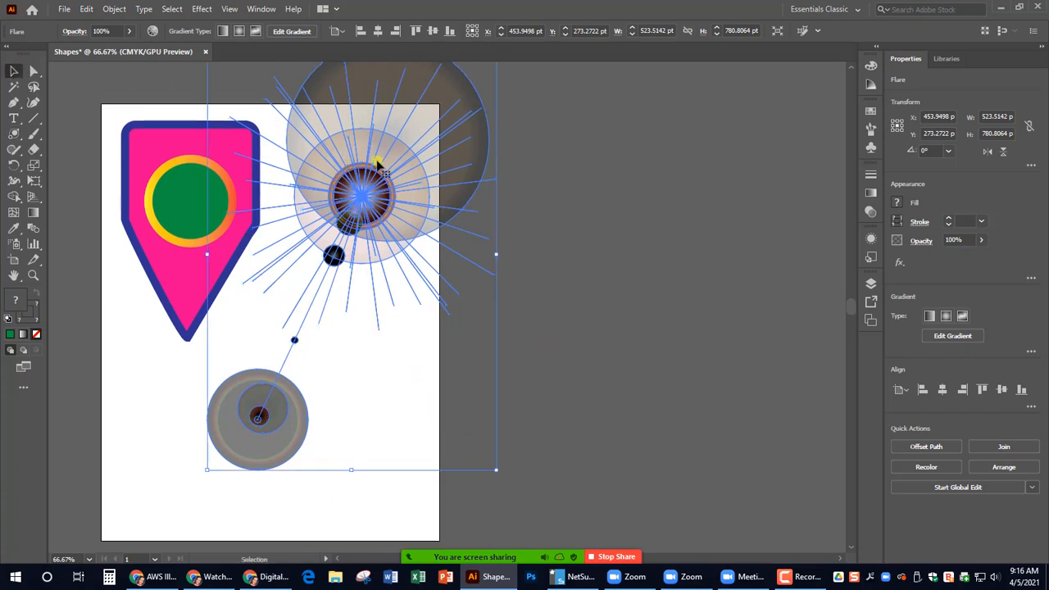
left_click_drag(379, 164, 319, 230)
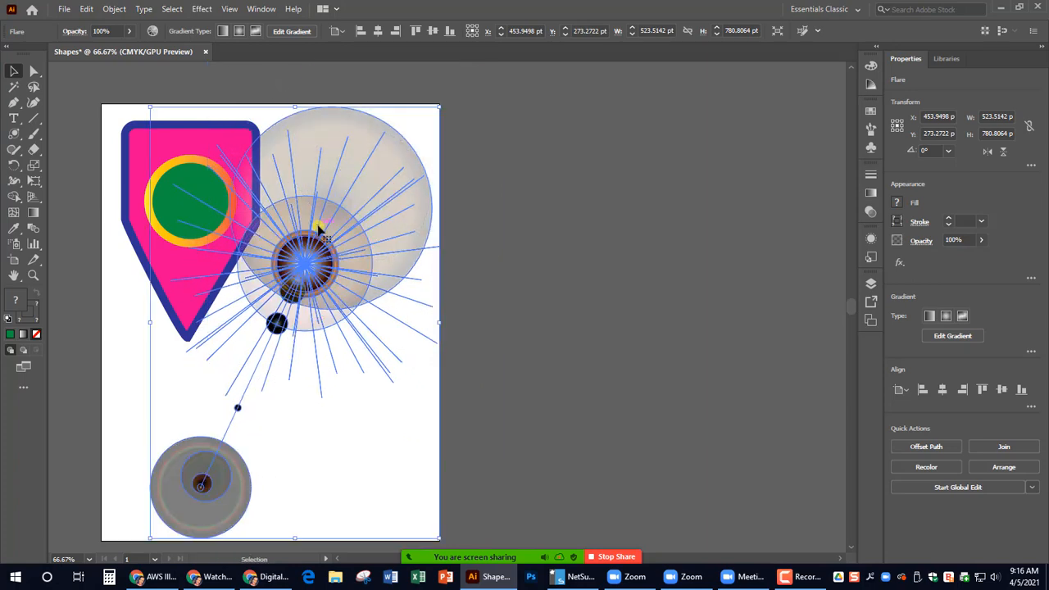
left_click(524, 332)
mouse_move(310, 198)
left_mouse_down()
mouse_move(286, 209)
mouse_move(294, 196)
left_mouse_up()
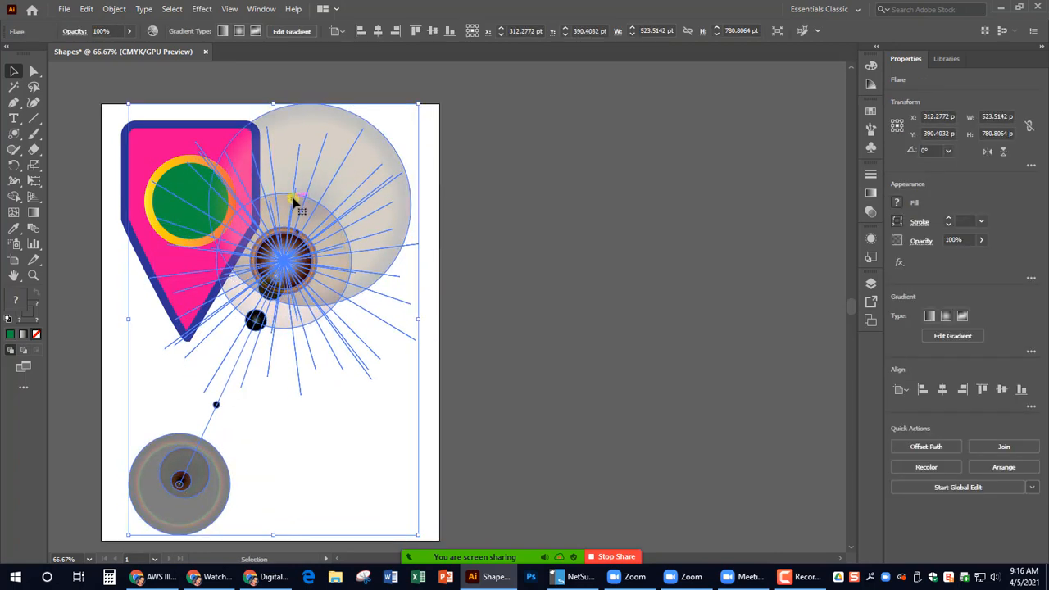
left_click(504, 189)
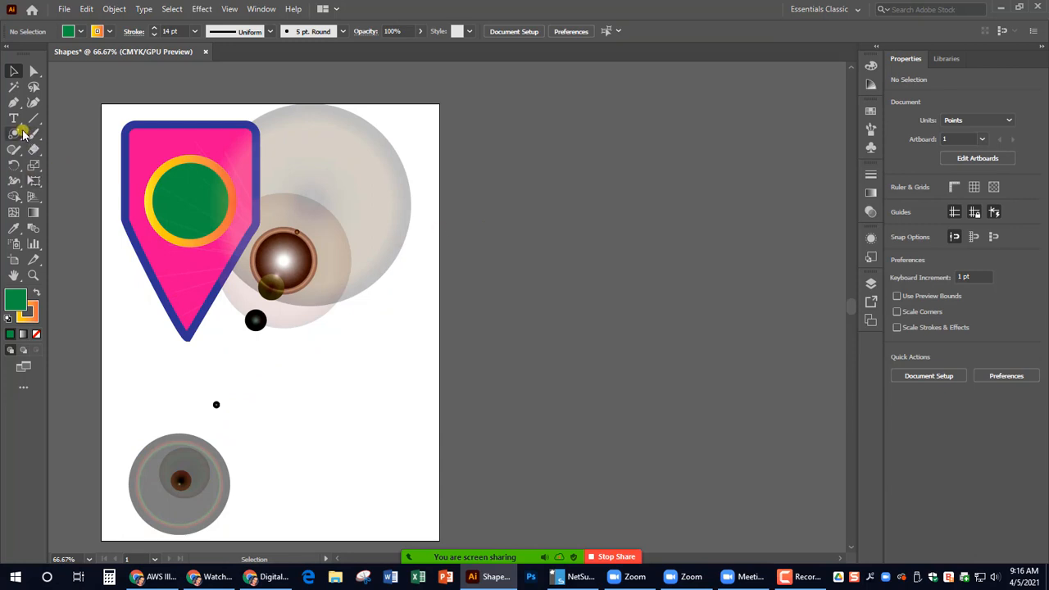
- Draw a five-pointed star about 368 by 352 pt below the flare's centre, with a purple fill and a solid orange stroke
left_click_drag(23, 135, 65, 199)
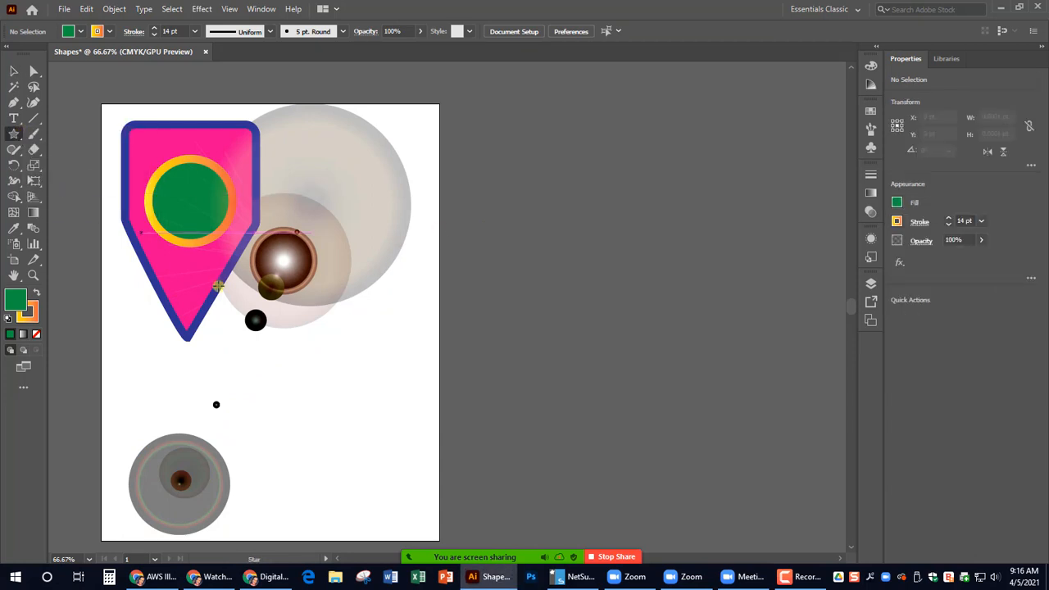
mouse_move(314, 356)
left_mouse_down()
mouse_move(352, 438)
mouse_move(310, 464)
left_mouse_up()
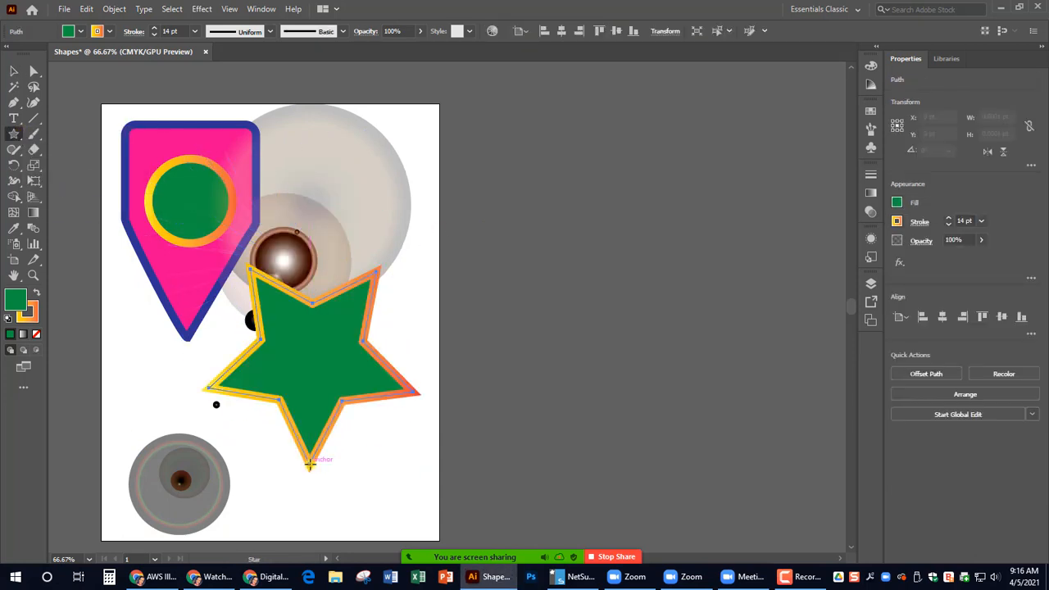
left_click(80, 31)
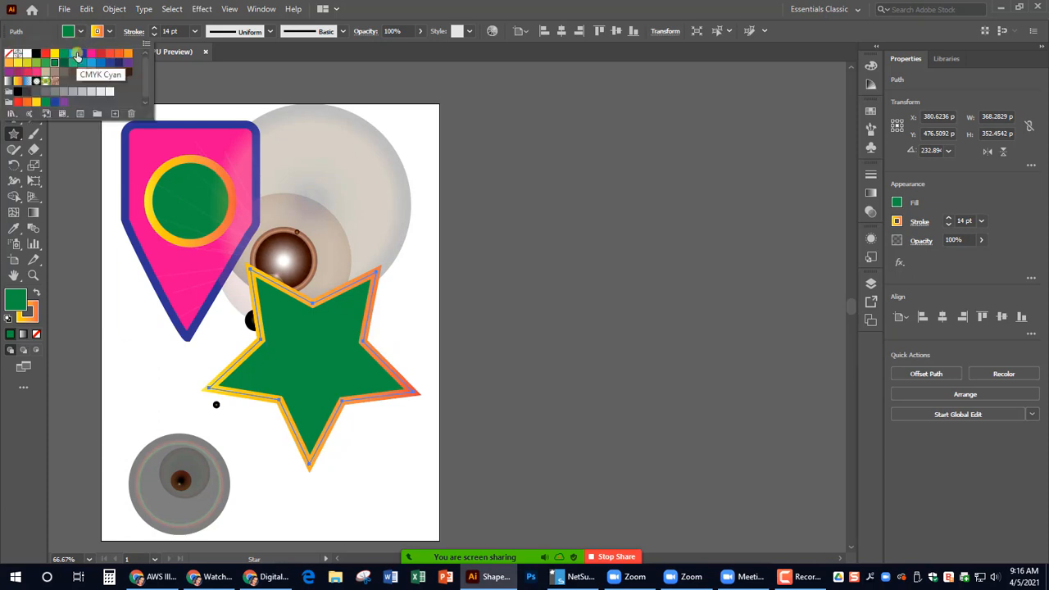
left_click(123, 62)
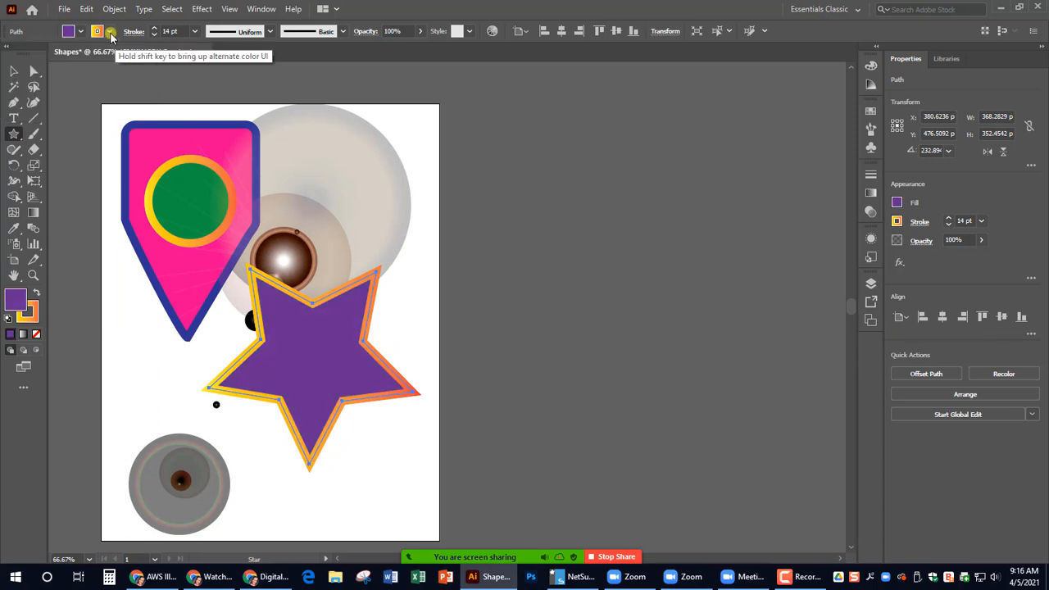
left_click(110, 32)
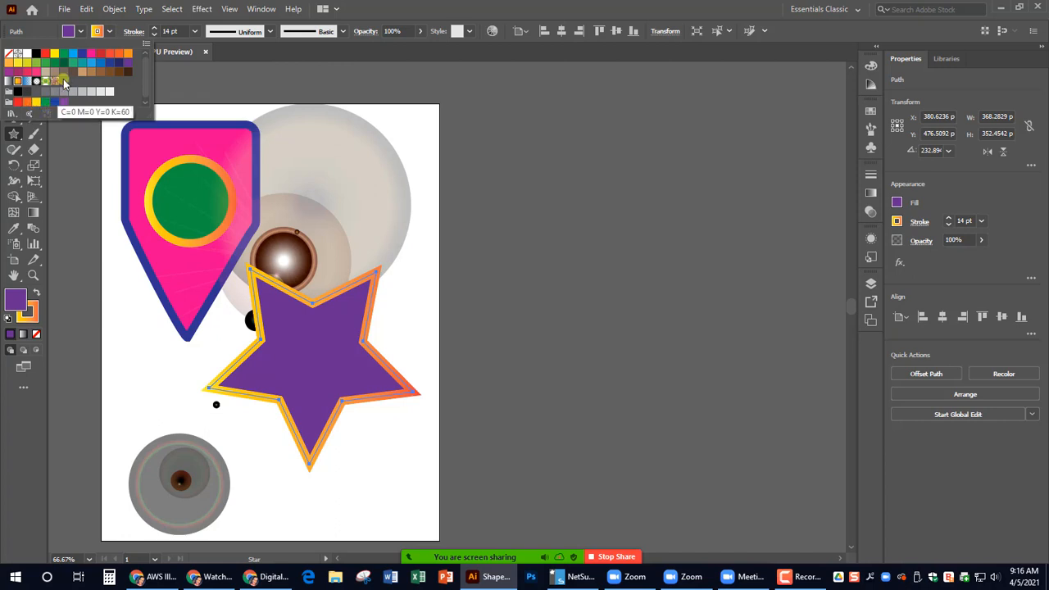
left_click(129, 54)
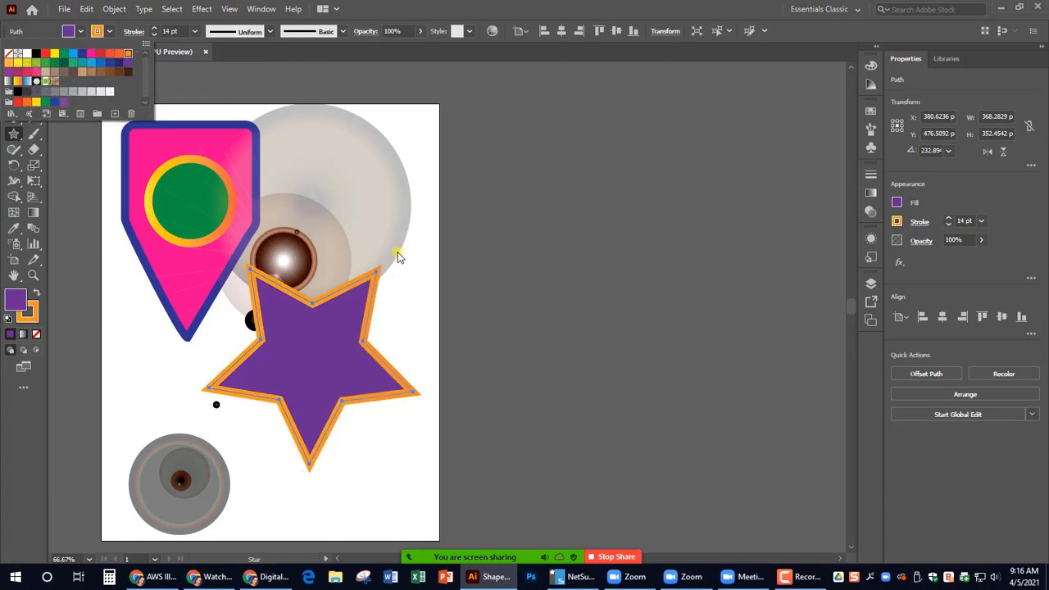
key("Escape")
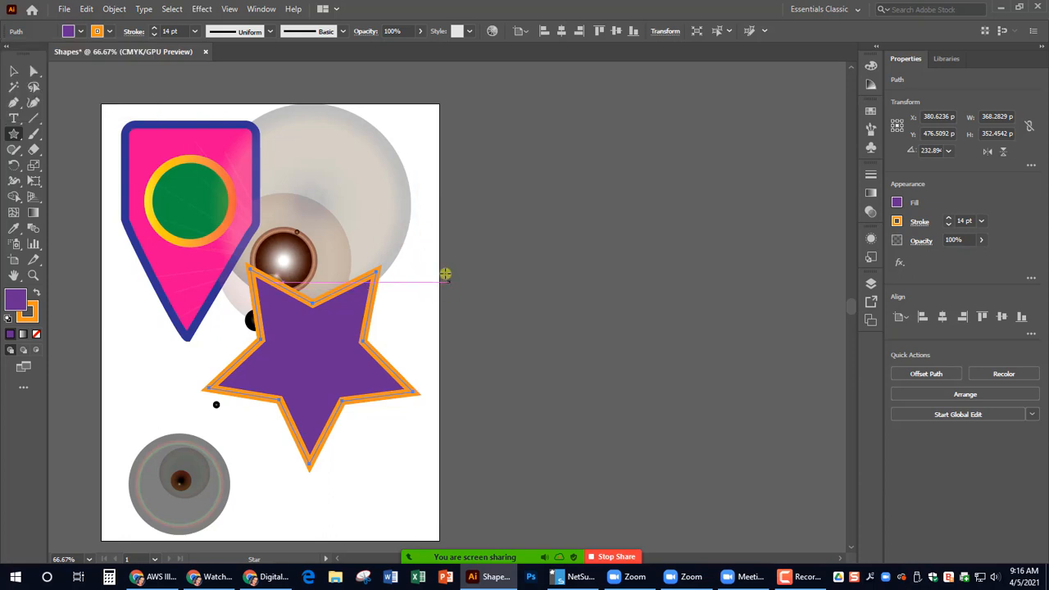
- Move the star down to about X 410 pt, Y 577 pt and reduce its stroke weight to 5 pt
key("v")
left_click_drag(344, 336, 360, 391)
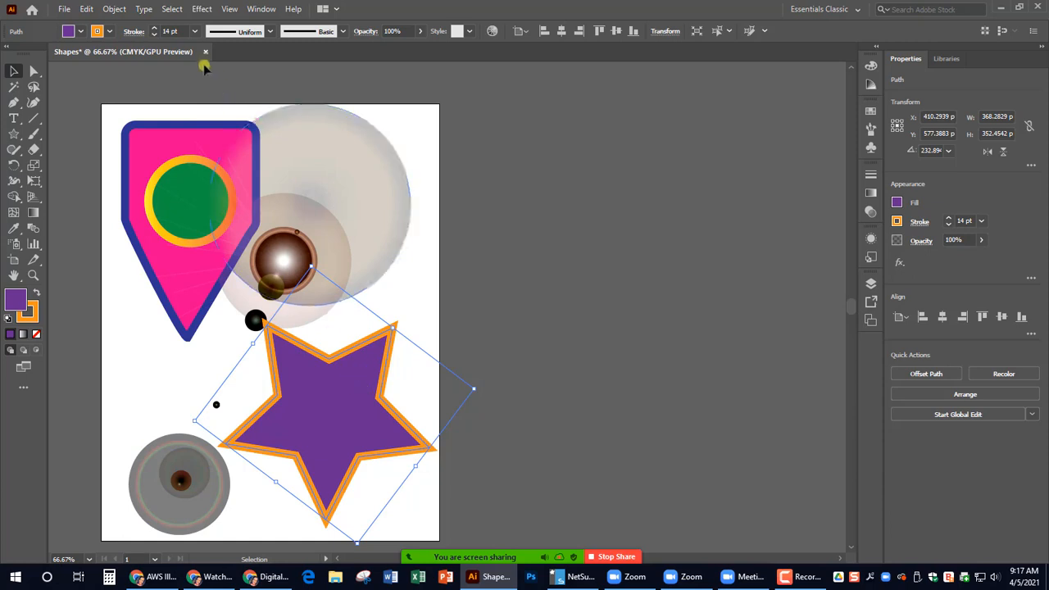
left_click(153, 35)
left_click(153, 35)
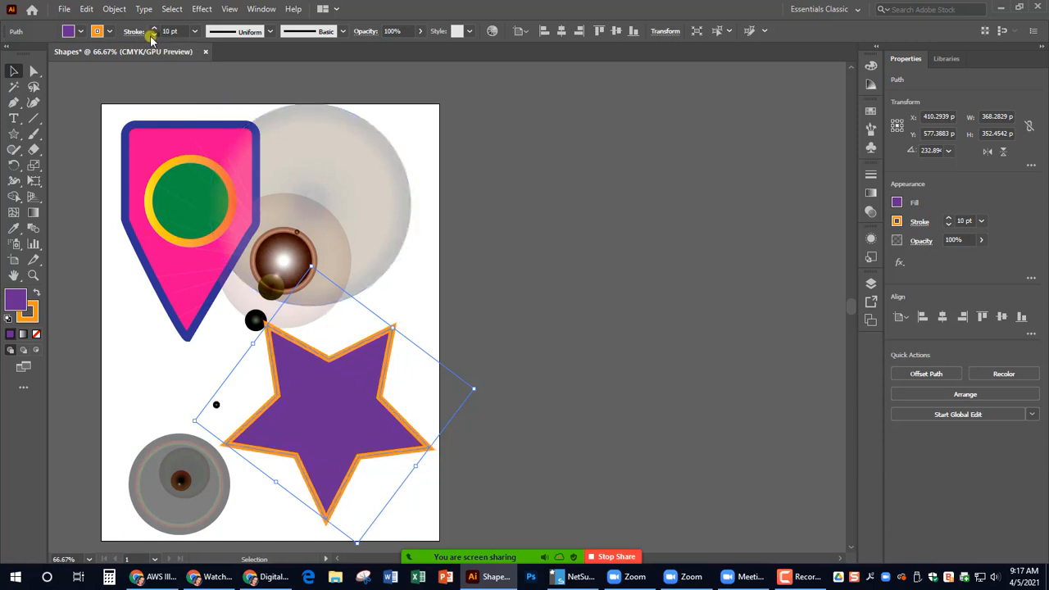
left_click(154, 35)
left_click(153, 35)
left_click(566, 276)
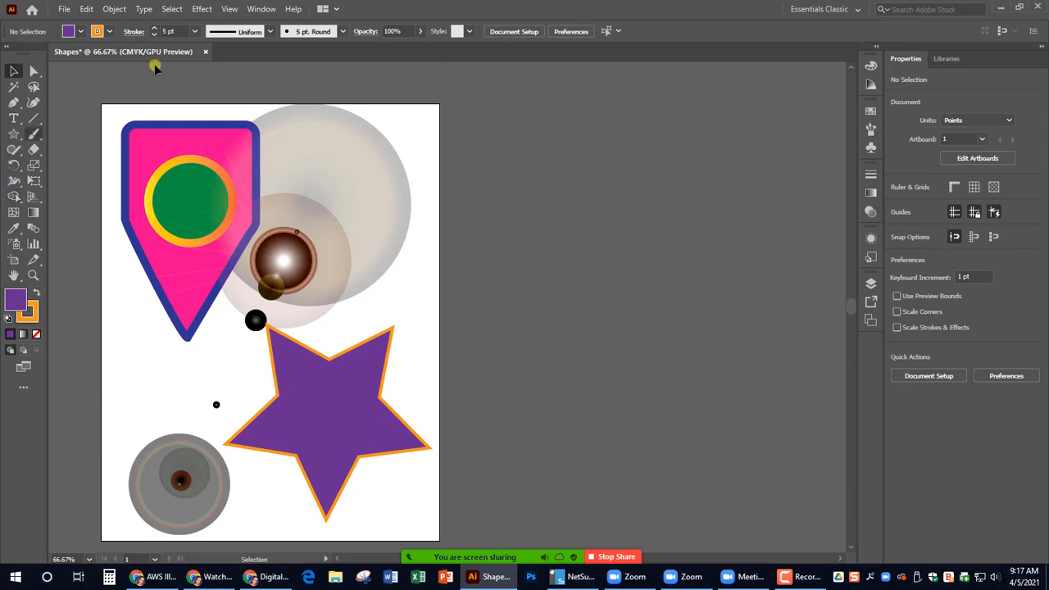
- Set up an export of the artwork as Shapes.jpg in JPEG format, and cancel it without exporting
left_click(66, 9)
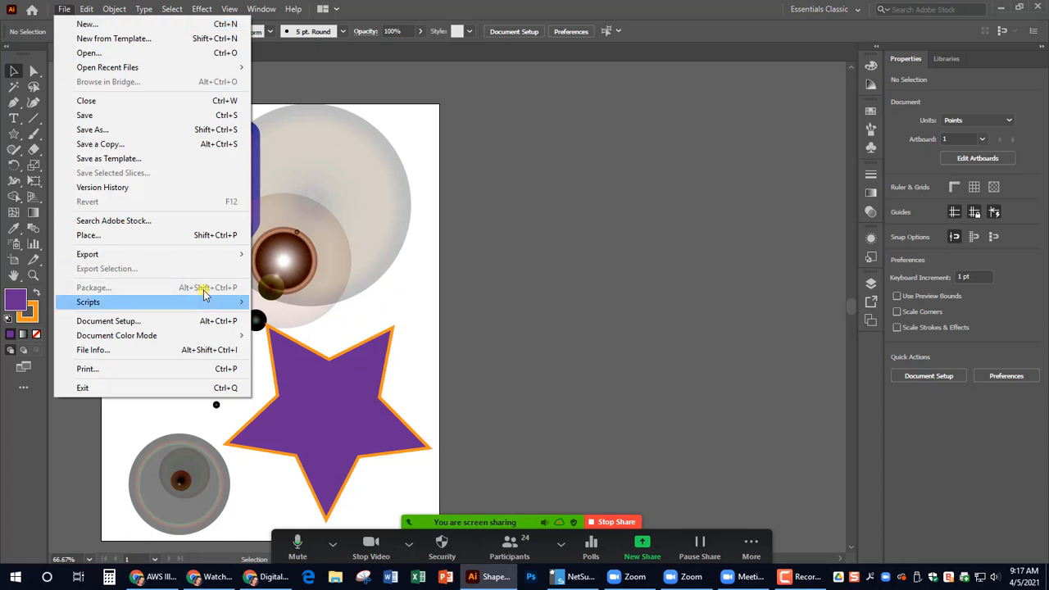
mouse_move(210, 254)
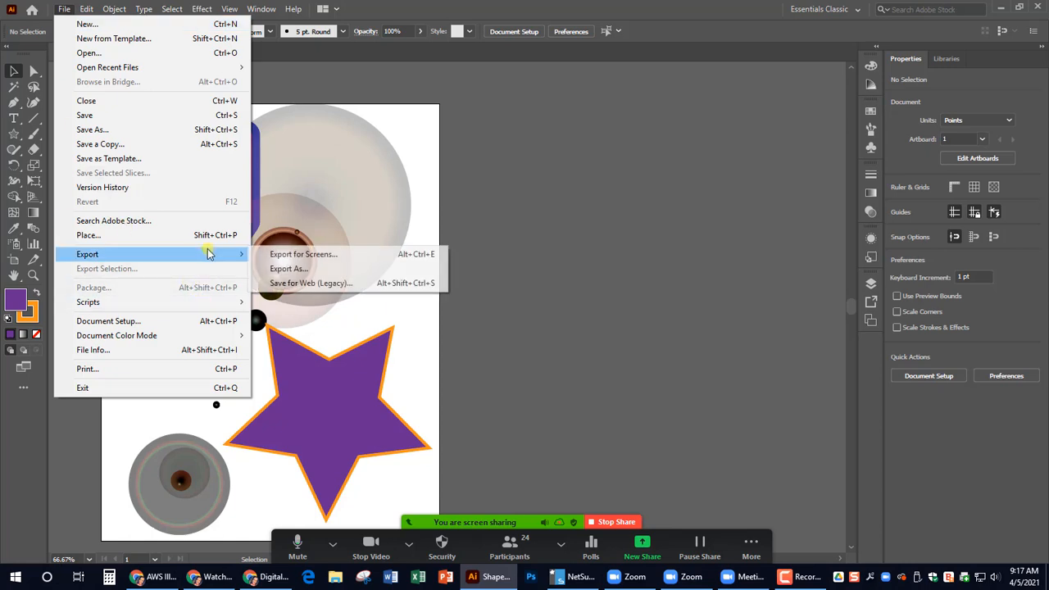
left_click(311, 272)
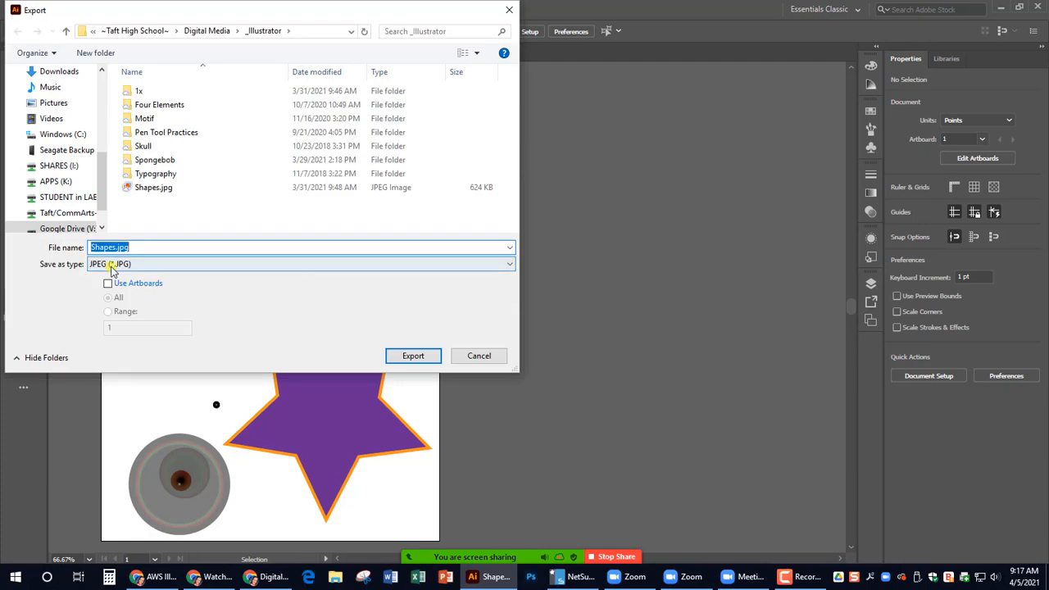
left_click(110, 263)
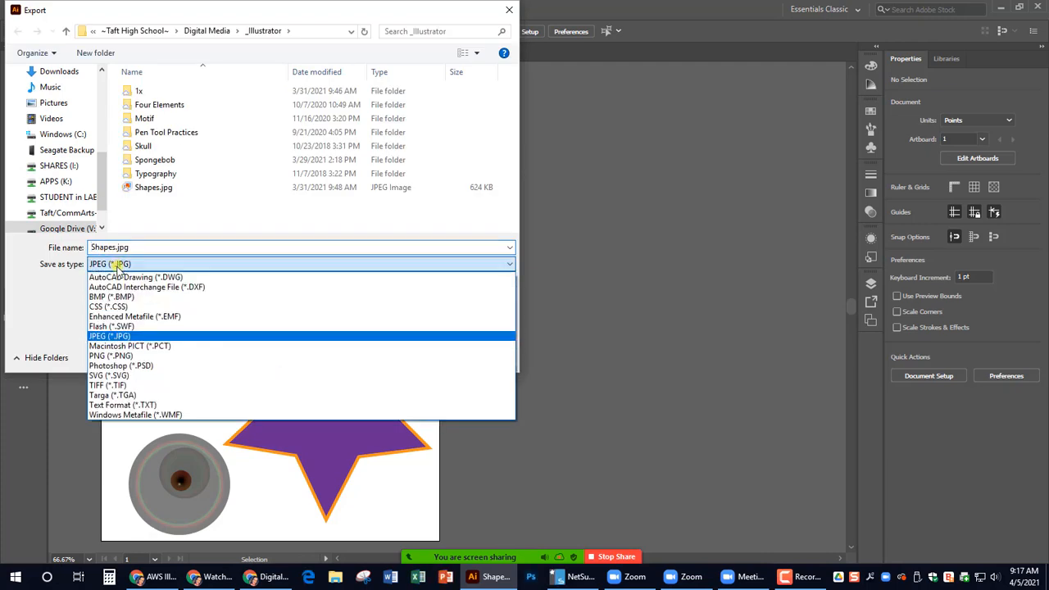
left_click(144, 336)
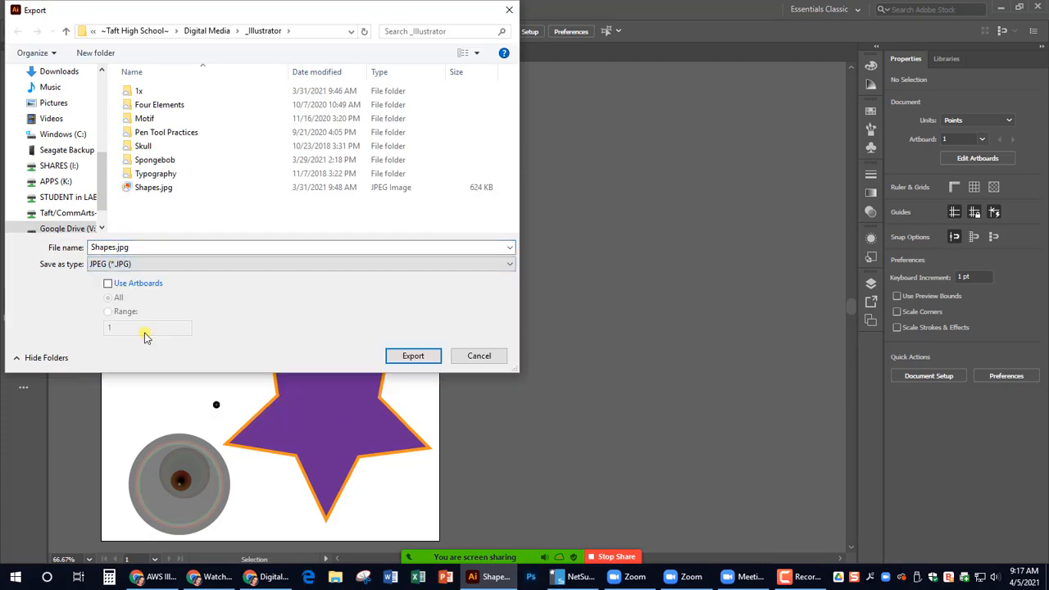
left_click(479, 355)
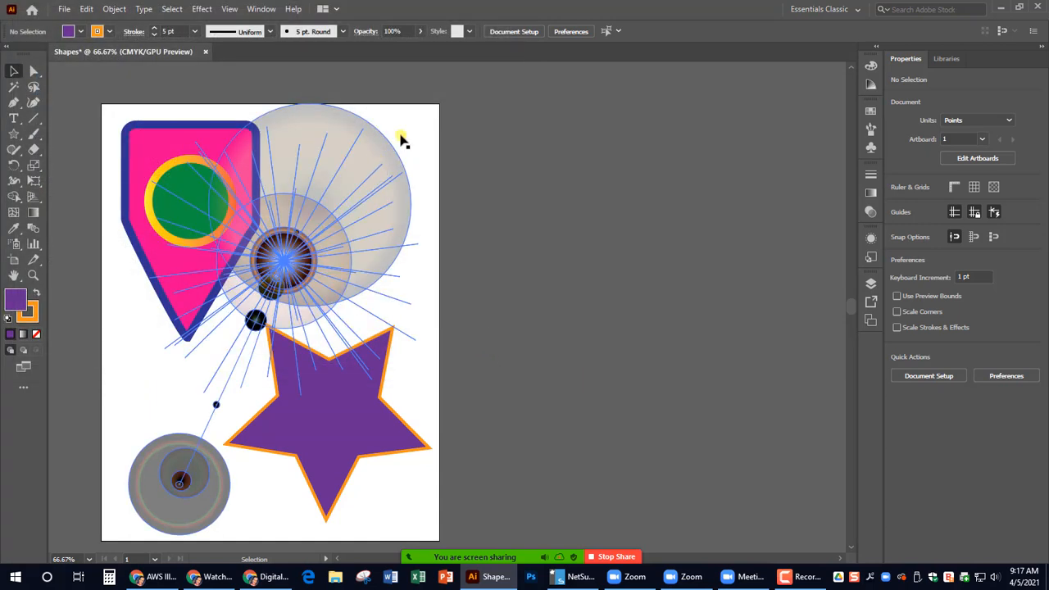